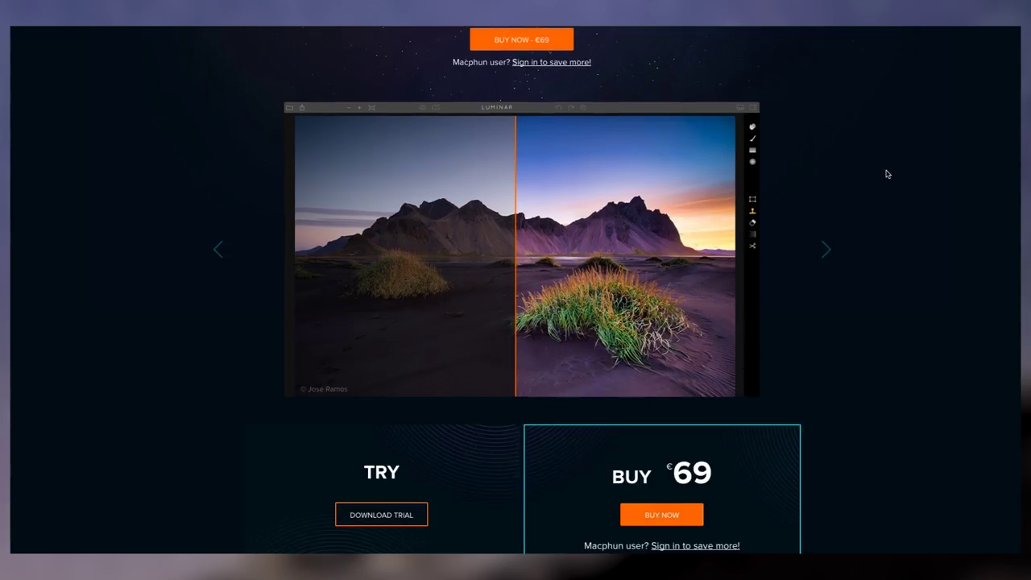
pyautogui.scroll(-8, 344, 387)
# Boost Accent AI, pull down highlights, lower tone and saturation, and warm the lake photo's temperature.
pyautogui.moveTo(343, 385); pyautogui.dragTo(397, 379)
pyautogui.moveTo(902, 276); pyautogui.dragTo(940, 276)
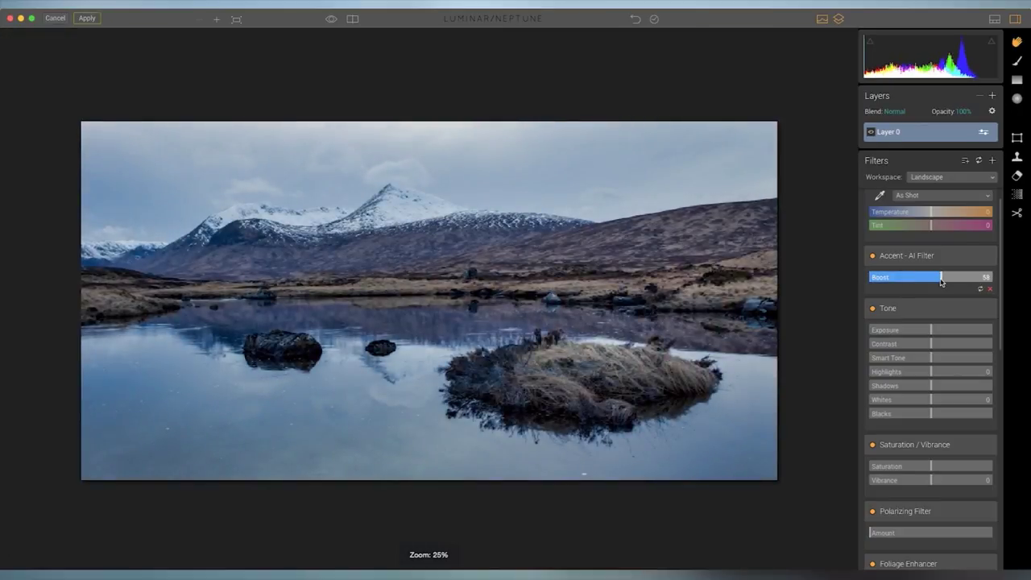
pyautogui.moveTo(930, 372); pyautogui.dragTo(924, 343)
pyautogui.moveTo(930, 467); pyautogui.dragTo(925, 469)
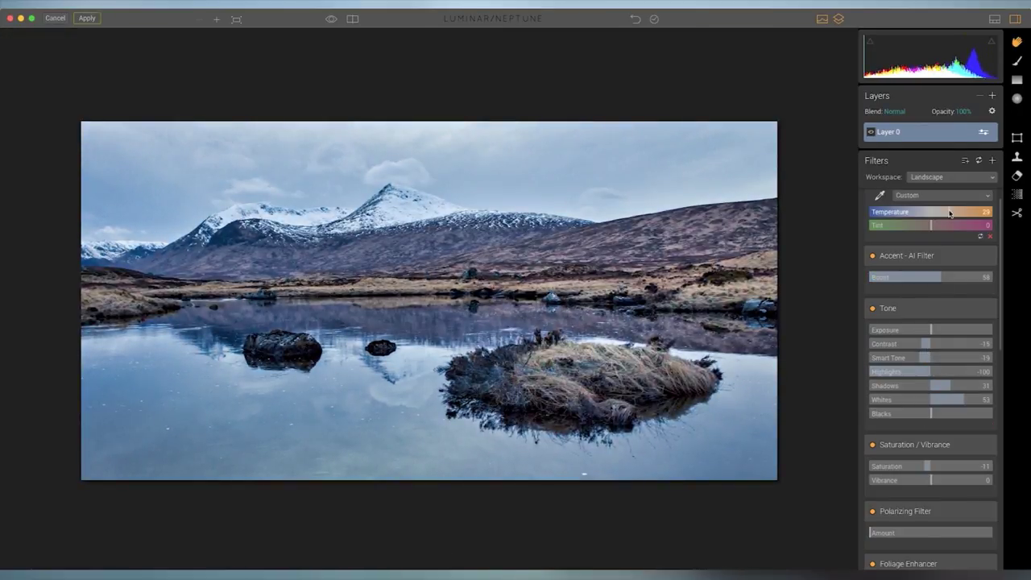
pyautogui.moveTo(931, 212); pyautogui.dragTo(942, 212)
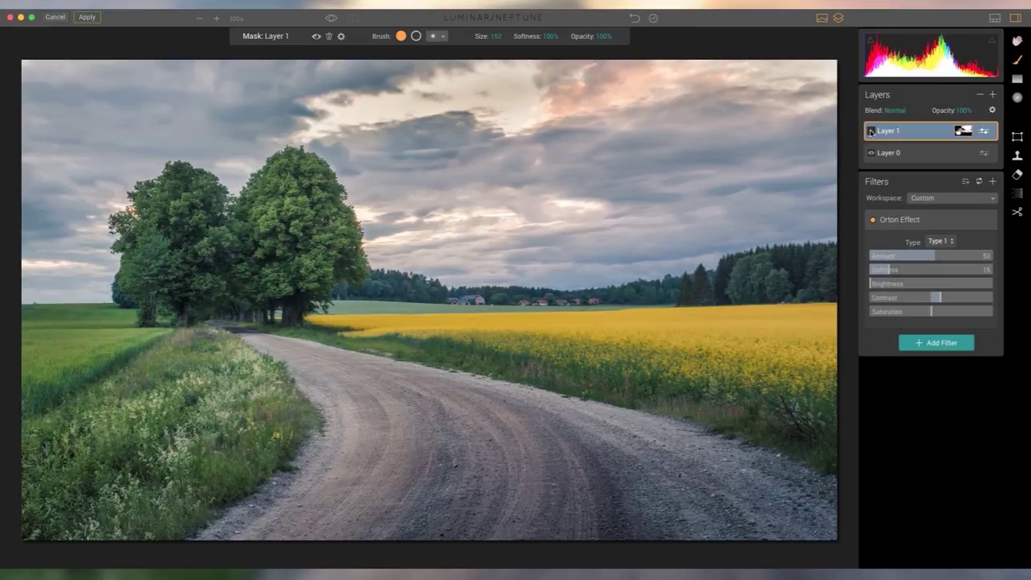
# Toggle Layer 1's visibility on and off to compare the edit with the original.
pyautogui.click(871, 131)
pyautogui.click(871, 131)
pyautogui.click(871, 131)
pyautogui.click(871, 131)
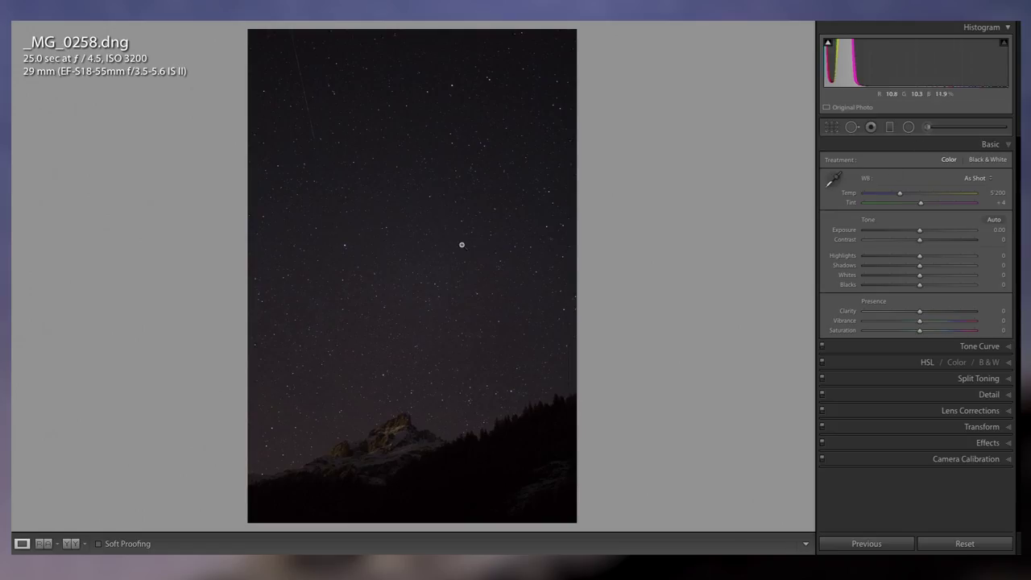
pyautogui.click(461, 242)
# Raise Whites to +67, inspect the mountain peak close up, and reset Shadows to 0.
pyautogui.moveTo(920, 275); pyautogui.dragTo(956, 278)
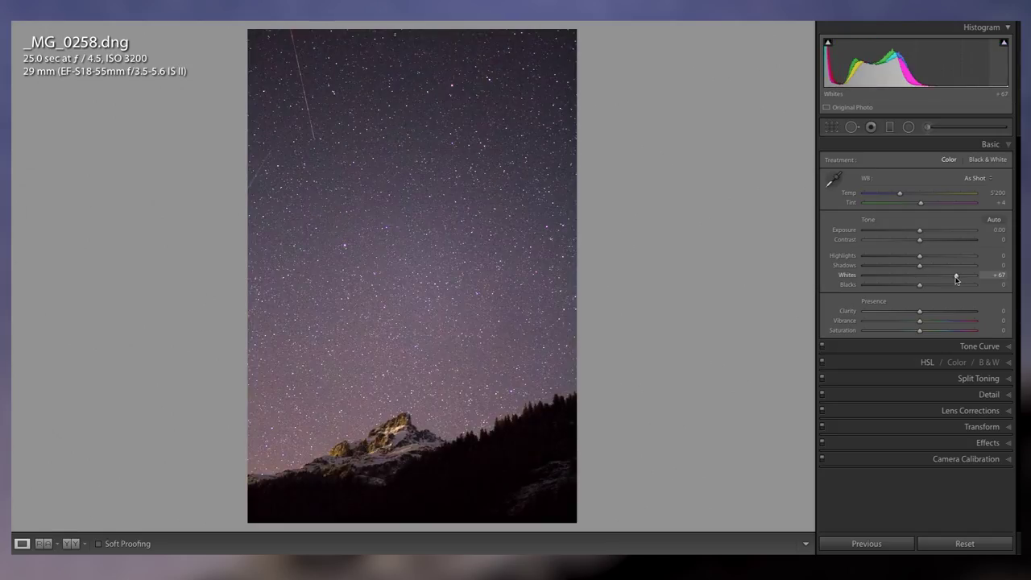
pyautogui.click(379, 442)
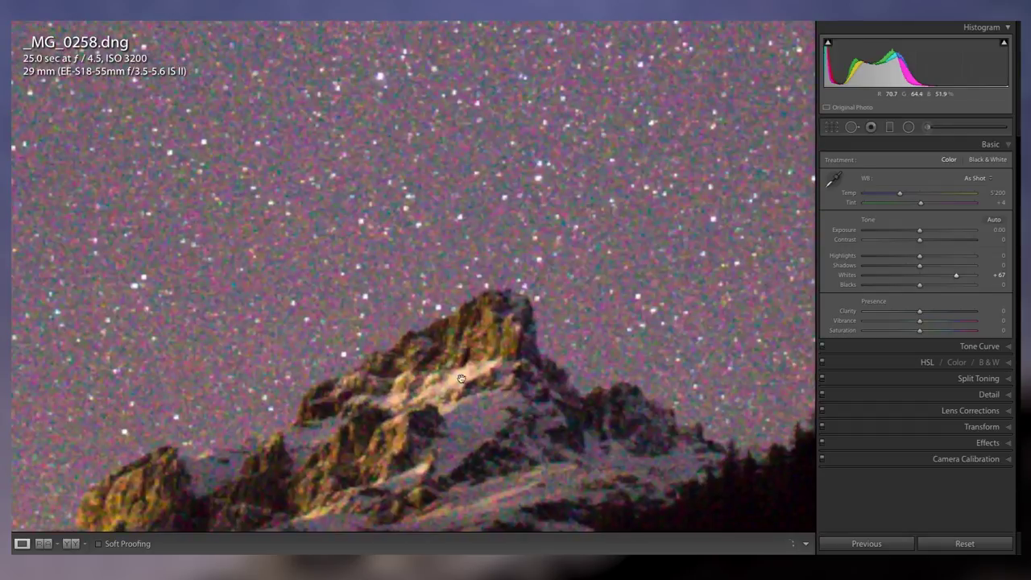
pyautogui.moveTo(461, 379); pyautogui.dragTo(491, 234)
pyautogui.moveTo(465, 288); pyautogui.dragTo(493, 330)
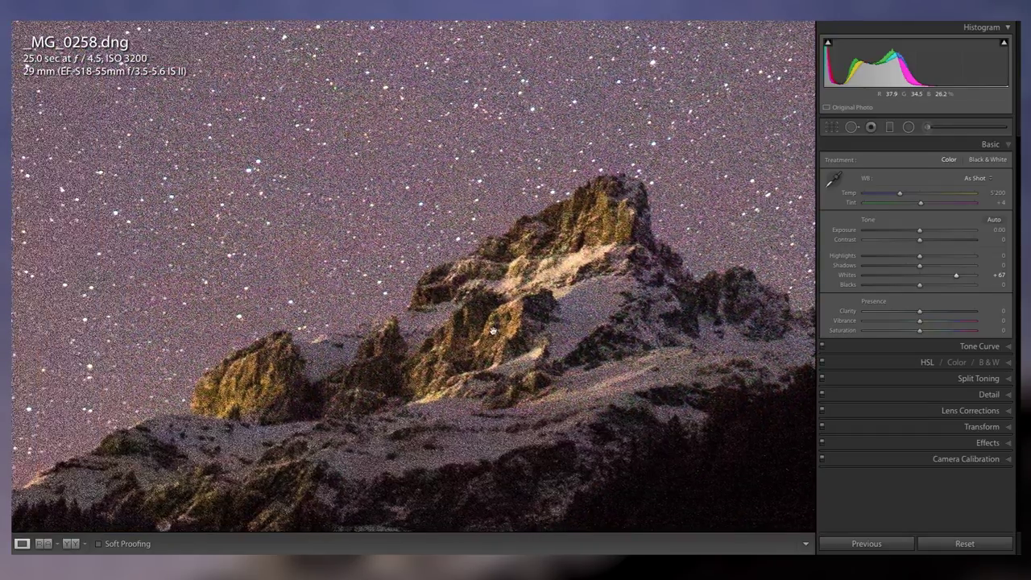
pyautogui.click(554, 258)
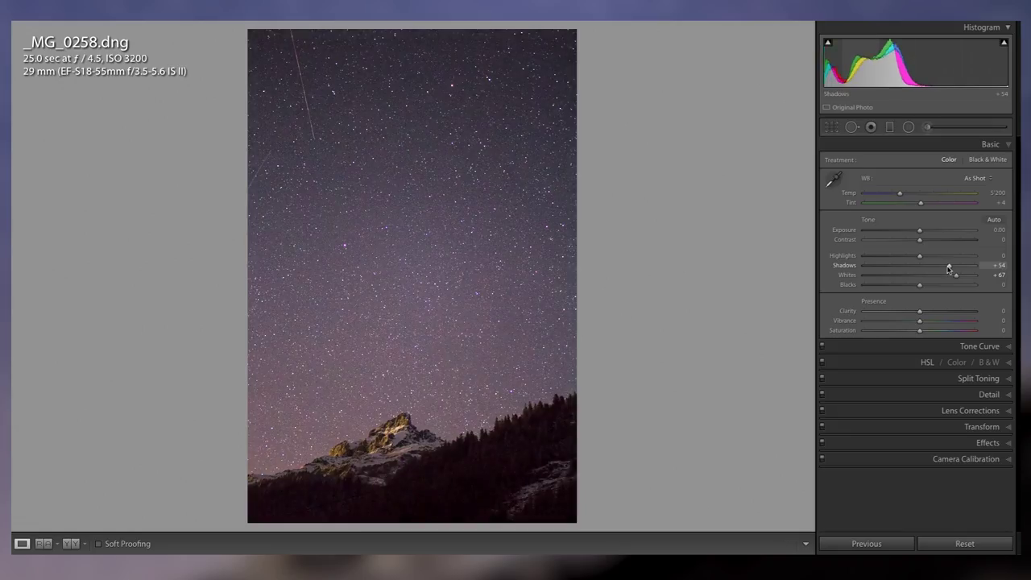
pyautogui.doubleClick(846, 265)
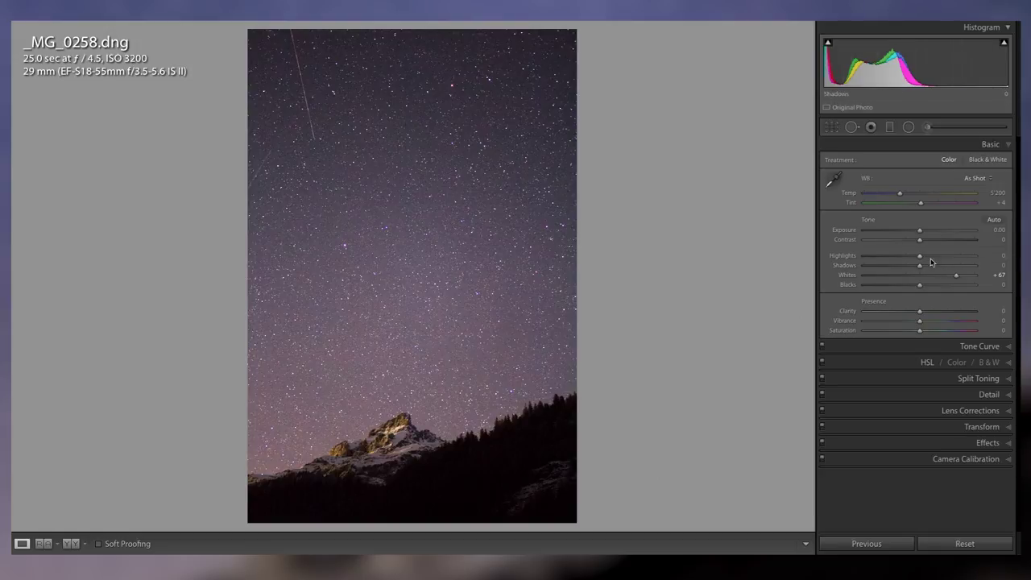
# Set Highlights +35, Contrast and Blacks −24, and Clarity +25, checking the peak up close.
pyautogui.moveTo(921, 257); pyautogui.dragTo(936, 258)
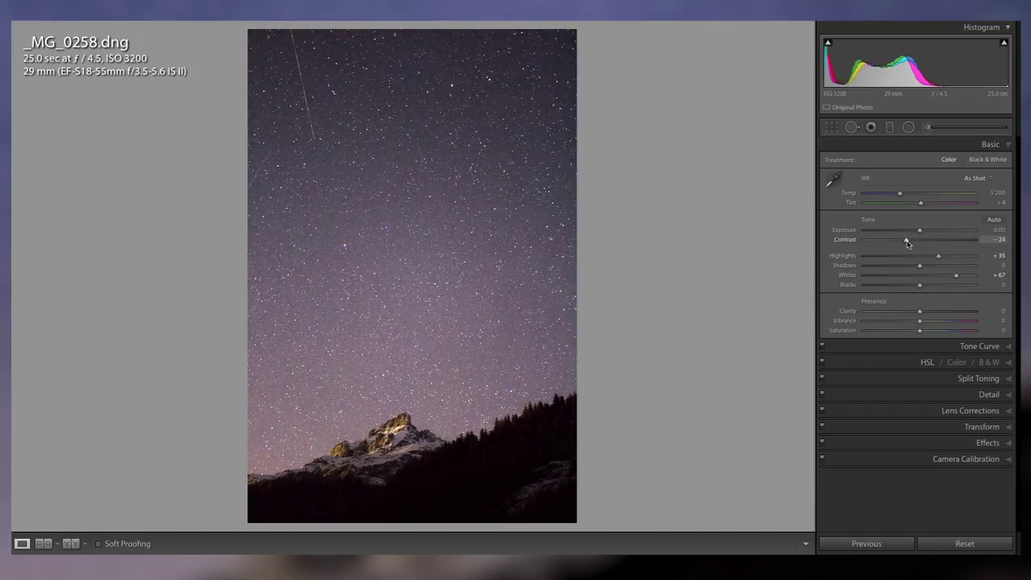
pyautogui.moveTo(919, 285); pyautogui.dragTo(904, 285)
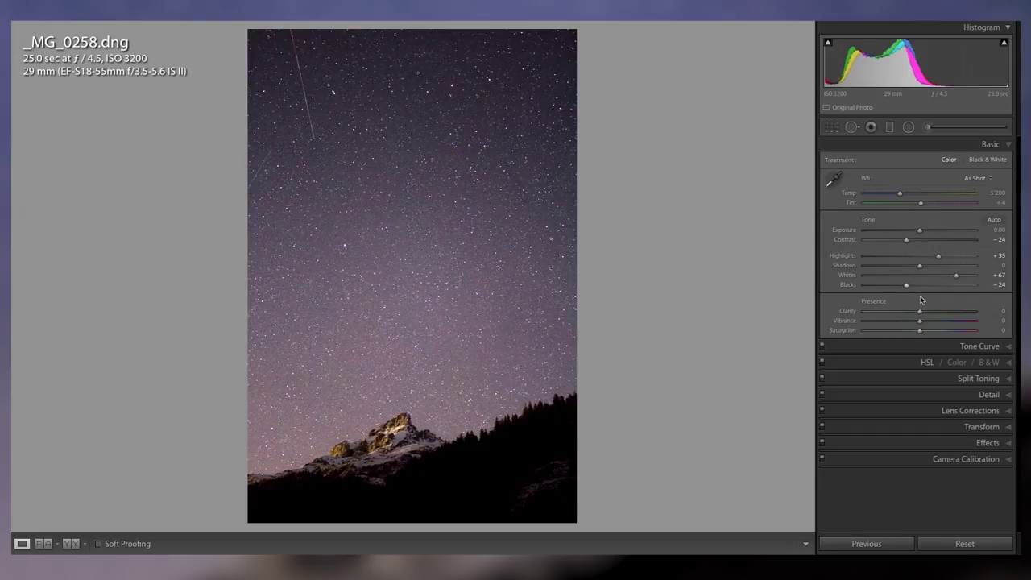
pyautogui.moveTo(925, 314); pyautogui.dragTo(927, 315)
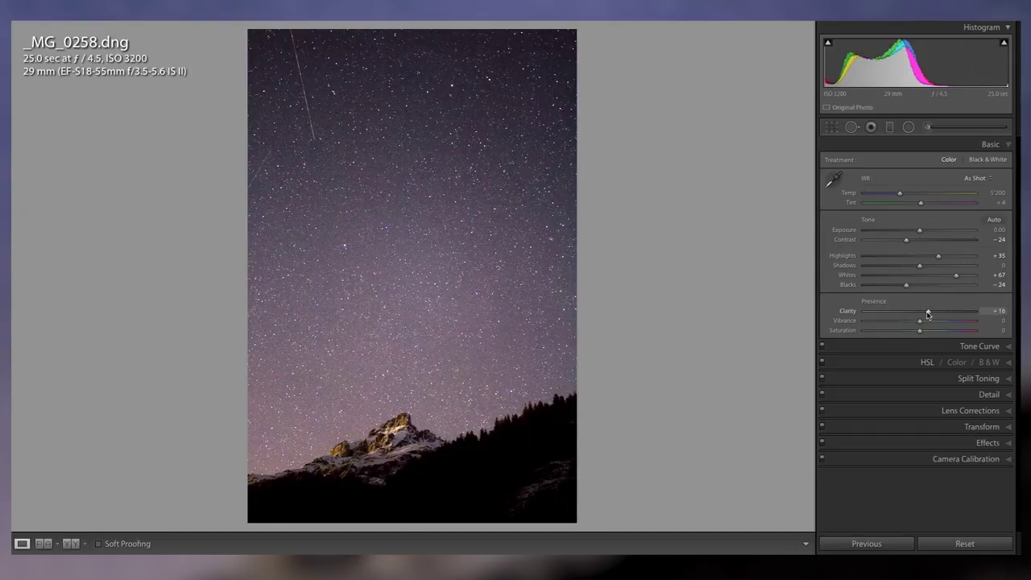
pyautogui.click(423, 480)
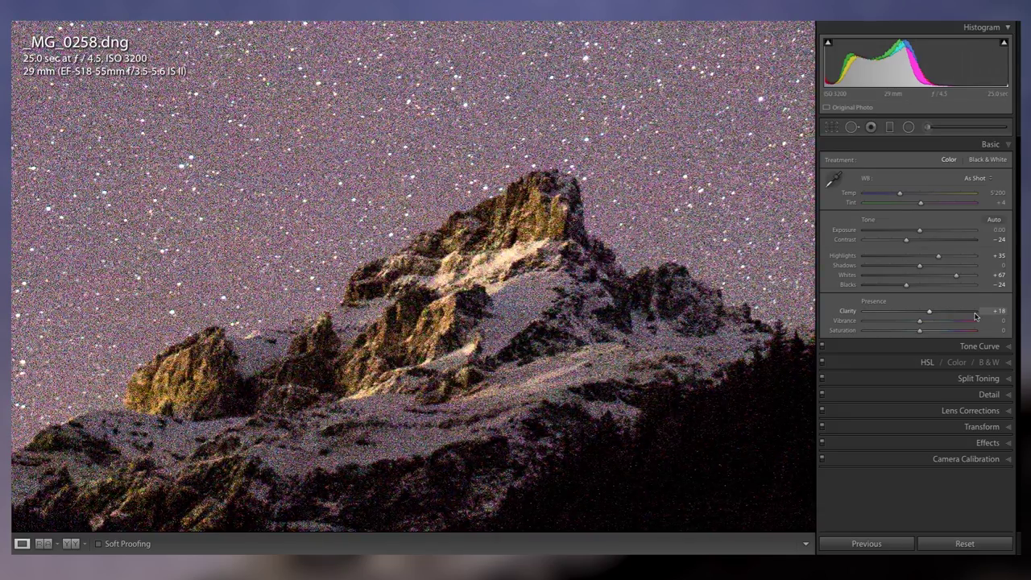
pyautogui.moveTo(976, 315); pyautogui.dragTo(933, 314)
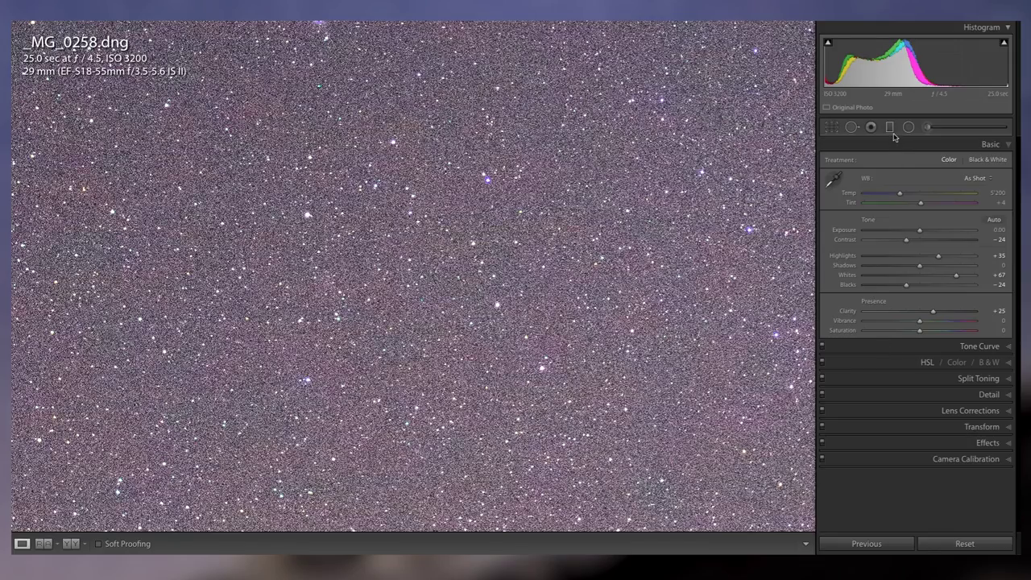
# Show the Detail settings and inspect the star field at full size.
pyautogui.click(895, 394)
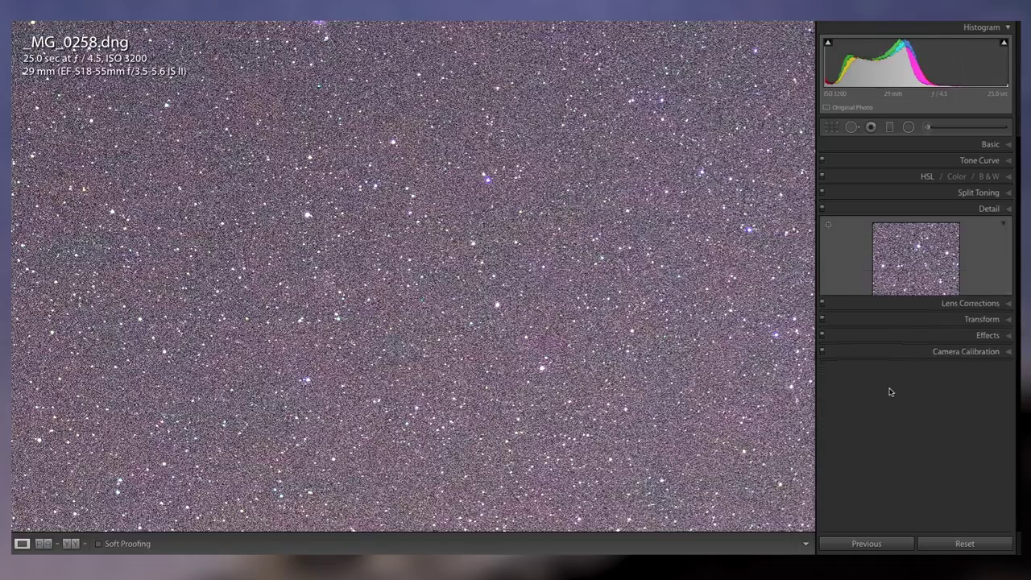
pyautogui.click(431, 310)
pyautogui.click(386, 318)
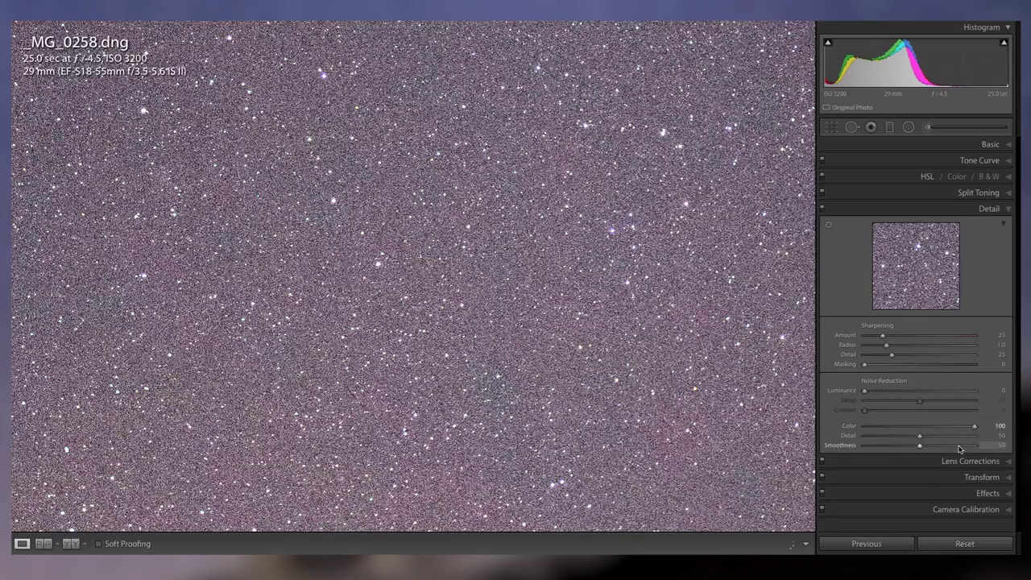
pyautogui.moveTo(467, 410)
pyautogui.mouseDown()
pyautogui.moveTo(484, 435)
pyautogui.moveTo(467, 428)
pyautogui.mouseUp()
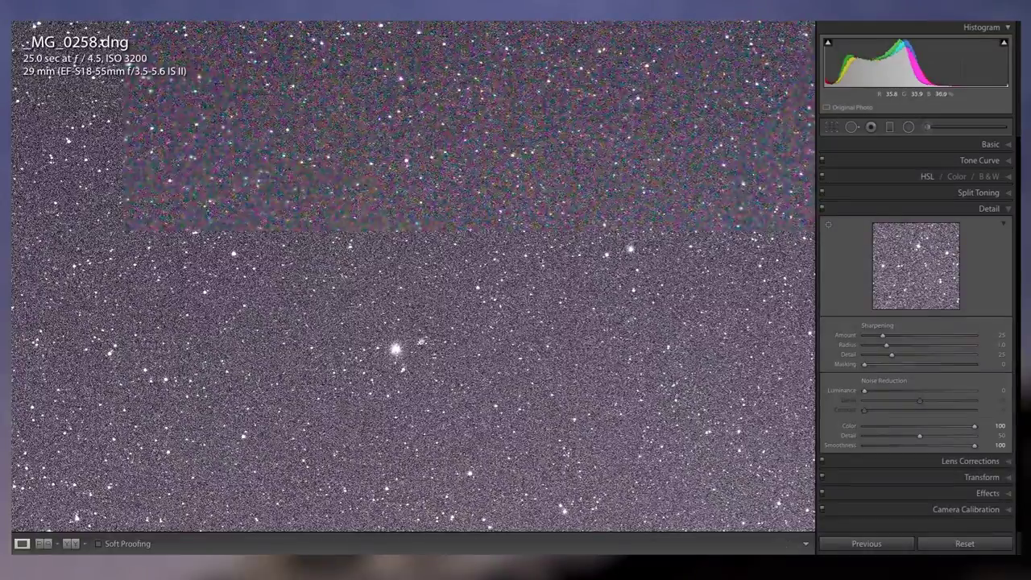
pyautogui.click(465, 350)
pyautogui.click(395, 339)
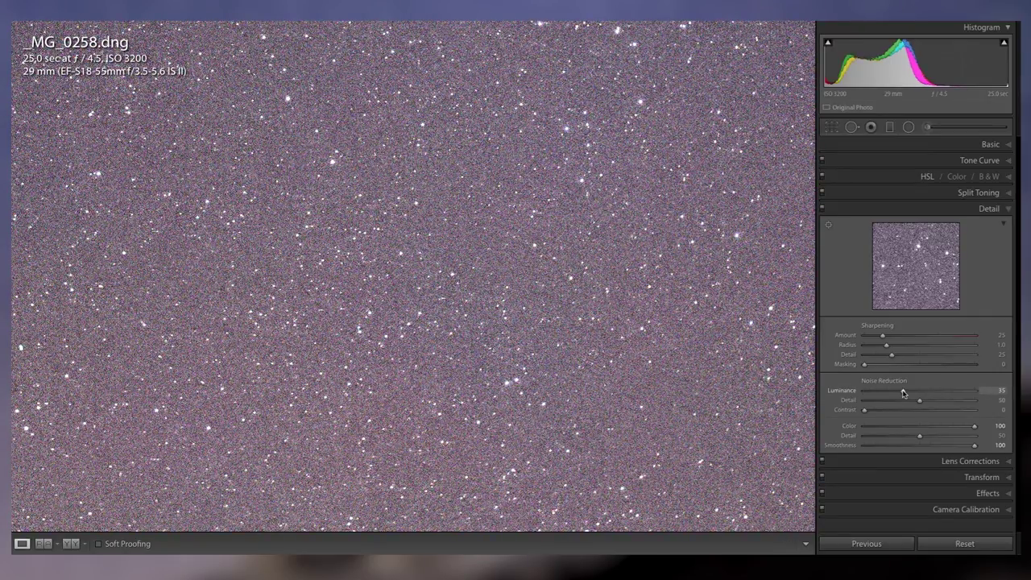
# Set Luminance noise reduction 35, Color 100, Sharpening Amount 56 and Masking 63.
pyautogui.press('z')
pyautogui.moveTo(903, 393)
pyautogui.mouseDown()
pyautogui.moveTo(917, 413)
pyautogui.moveTo(895, 393)
pyautogui.mouseUp()
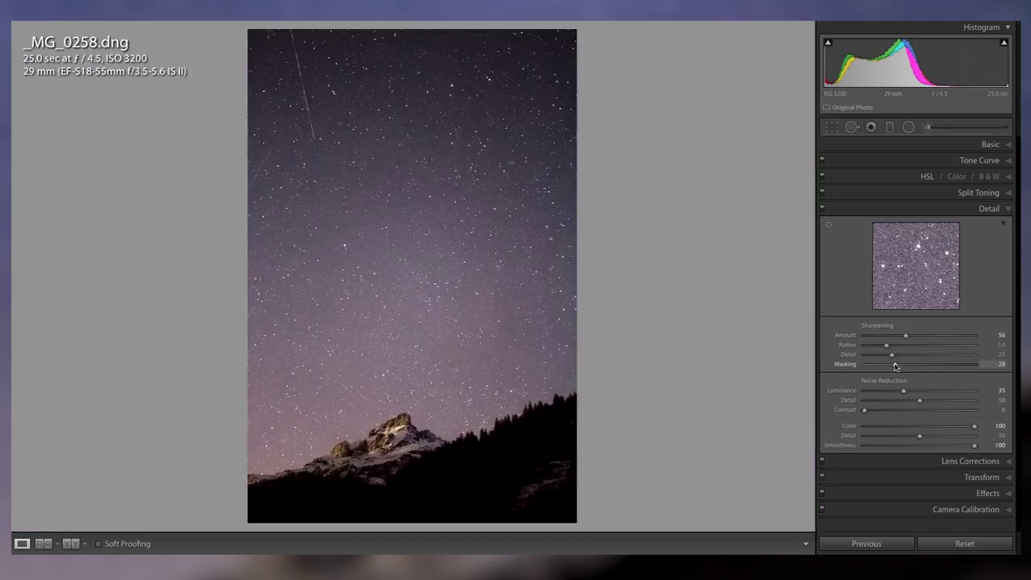
pyautogui.moveTo(899, 367); pyautogui.dragTo(934, 368)
pyautogui.click(429, 346)
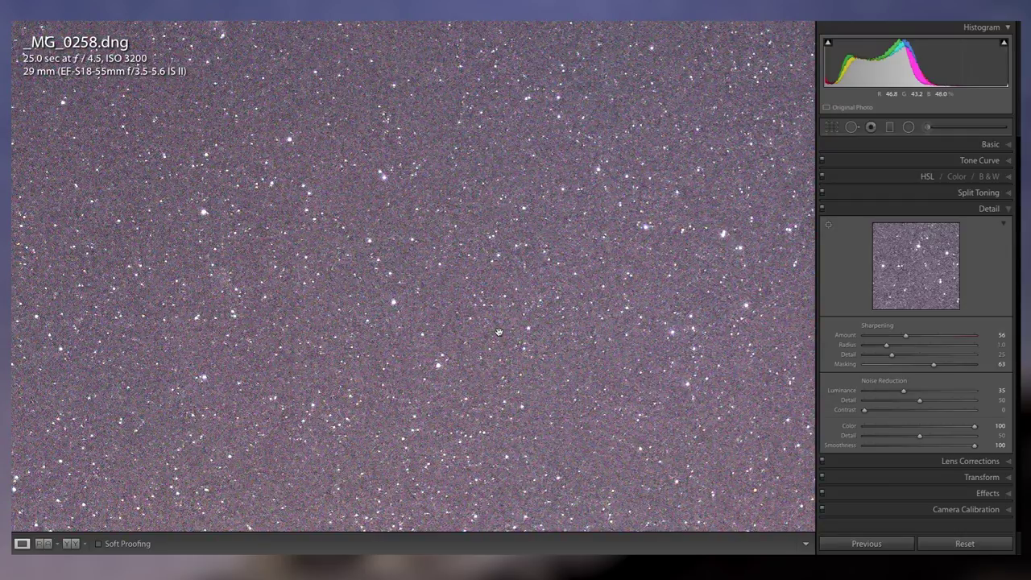
# Cool the white balance to Temp 4098 and experiment with the Tint in the Basic panel.
pyautogui.click(896, 211)
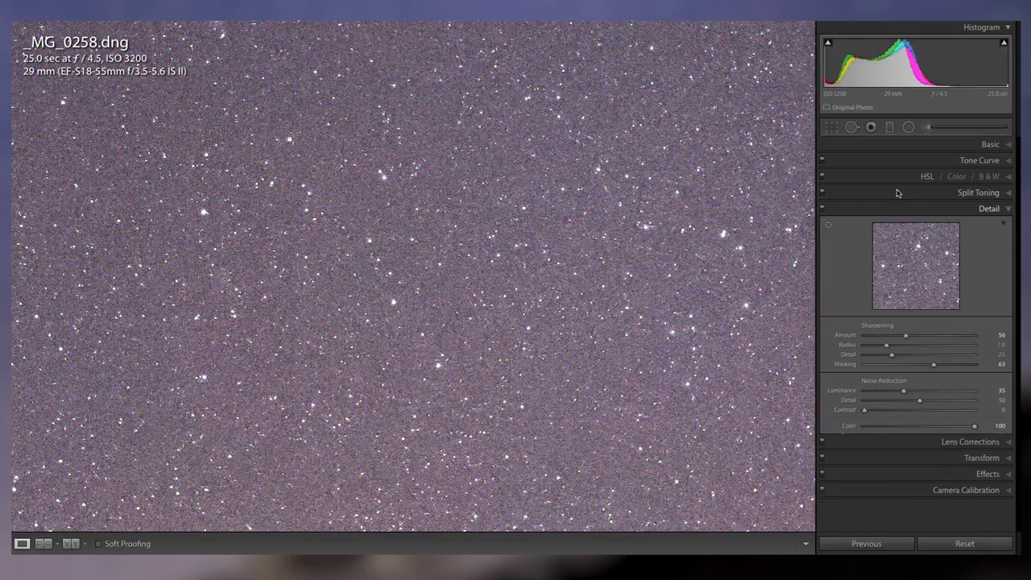
pyautogui.click(909, 143)
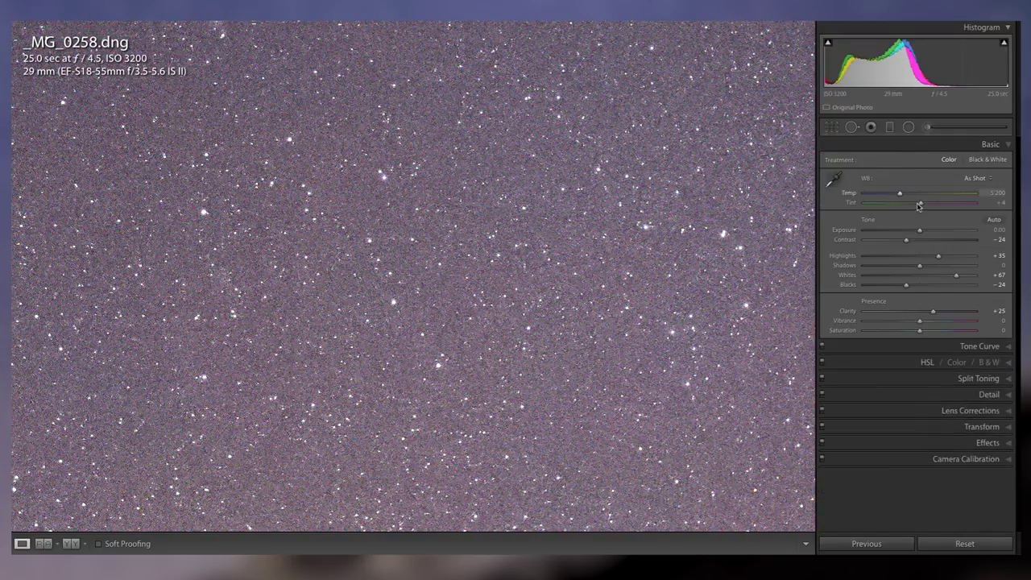
pyautogui.click(626, 258)
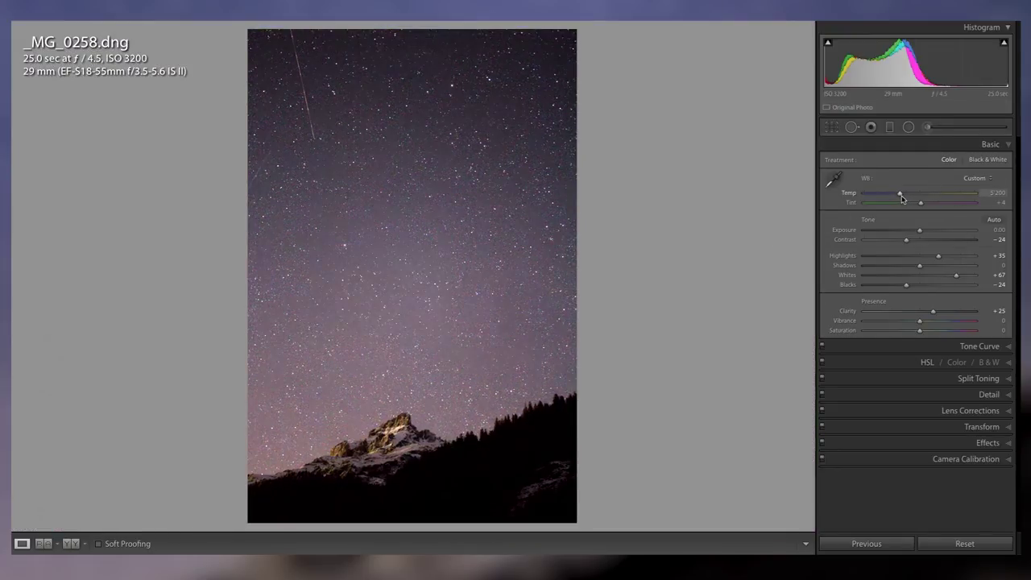
pyautogui.moveTo(898, 198); pyautogui.dragTo(940, 194)
pyautogui.moveTo(902, 200); pyautogui.dragTo(891, 198)
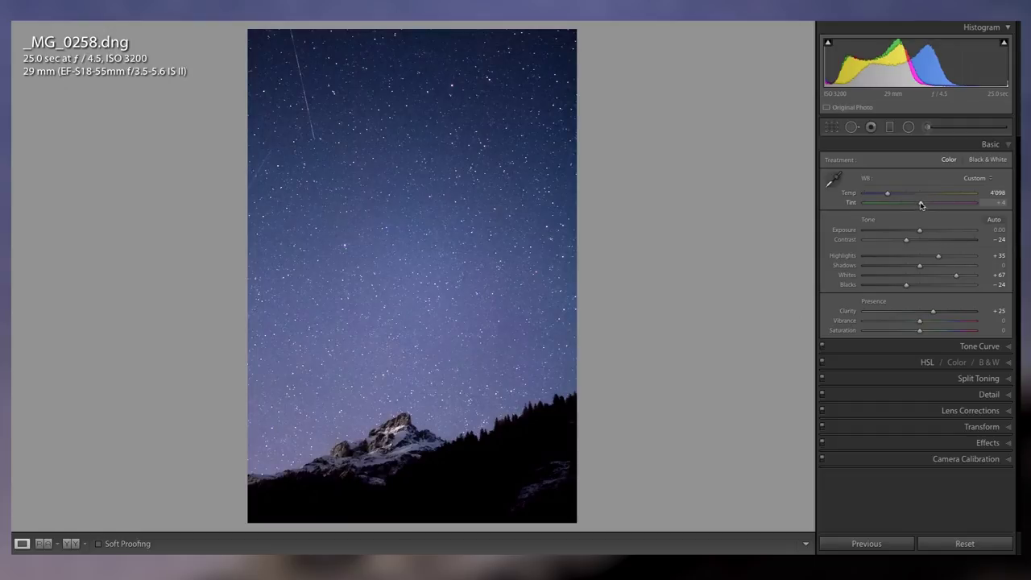
pyautogui.moveTo(923, 206)
pyautogui.mouseDown()
pyautogui.moveTo(937, 208)
pyautogui.moveTo(924, 206)
pyautogui.mouseUp()
pyautogui.moveTo(906, 239); pyautogui.dragTo(911, 238)
pyautogui.moveTo(956, 275); pyautogui.dragTo(955, 277)
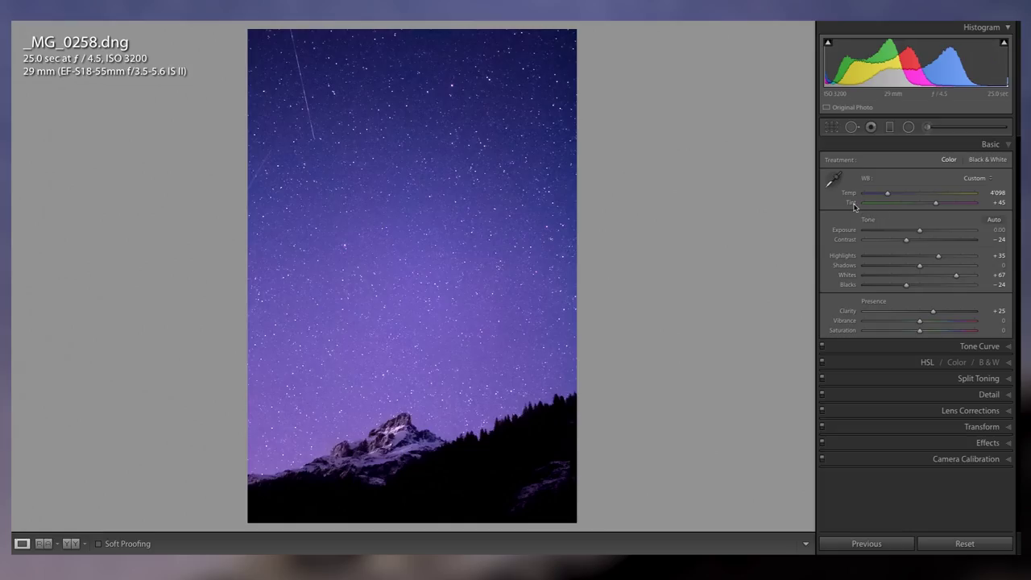
# Reset Tint to its default and try Vibrance settings before settling on −19.
pyautogui.doubleClick(855, 207)
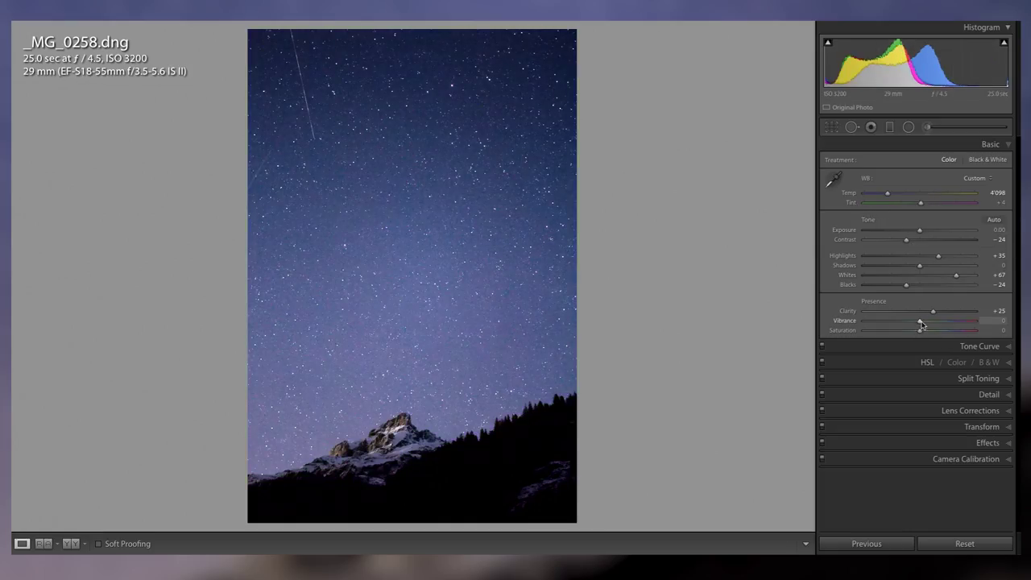
pyautogui.moveTo(920, 321); pyautogui.dragTo(943, 323)
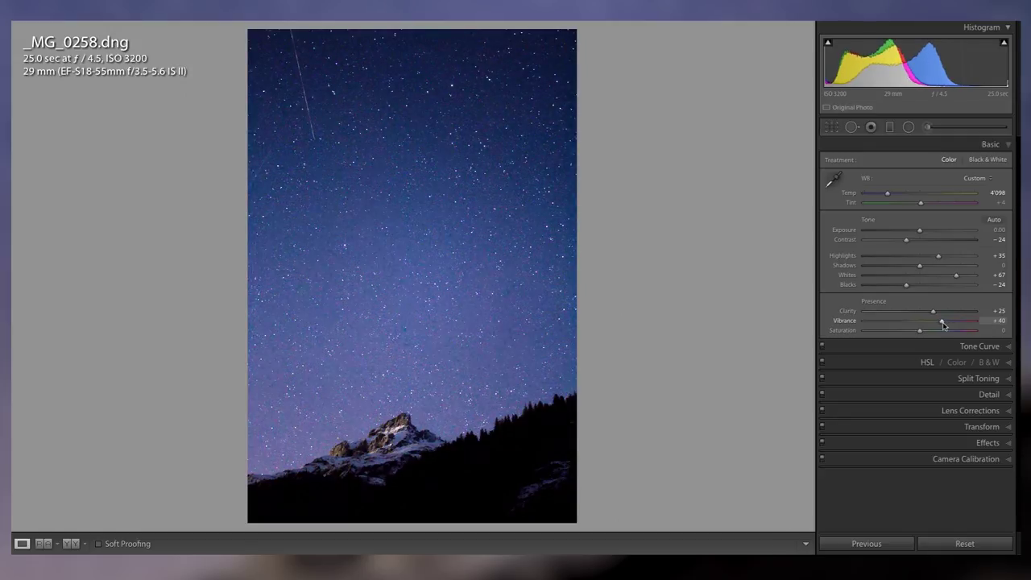
pyautogui.doubleClick(944, 322)
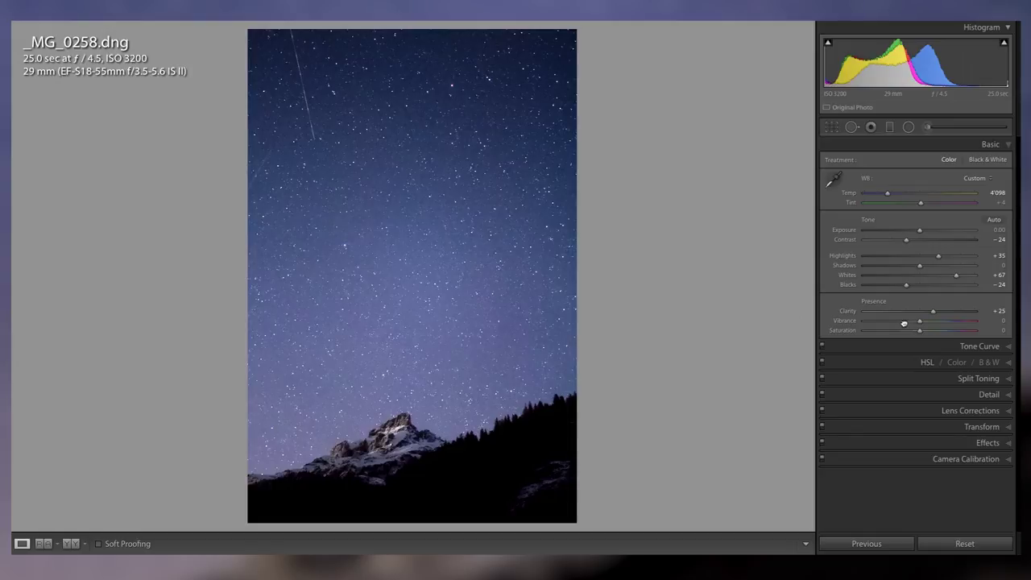
pyautogui.moveTo(904, 323); pyautogui.dragTo(909, 323)
pyautogui.doubleClick(910, 323)
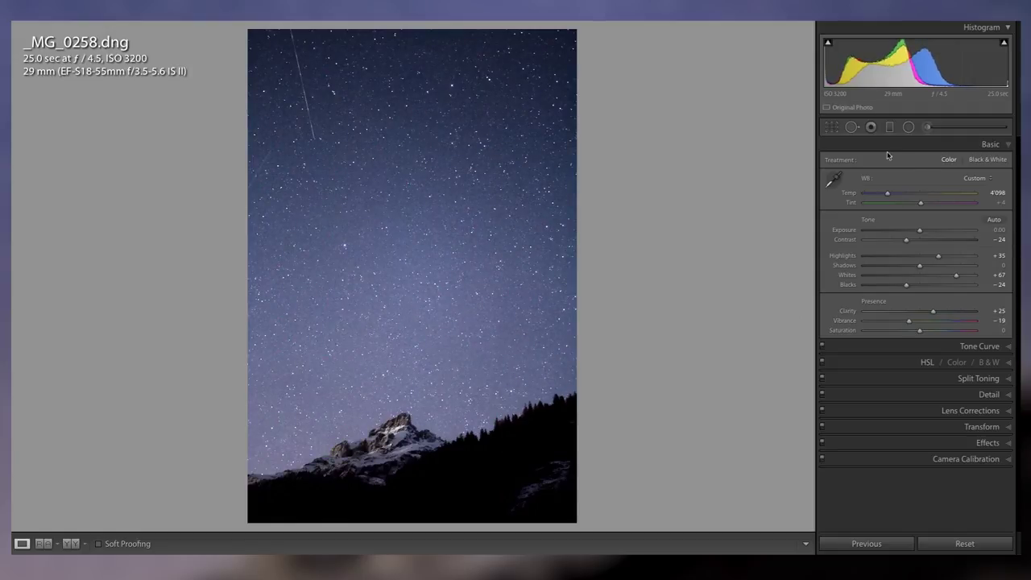
# Switch to the Before & After side-by-side view.
pyautogui.press('y')
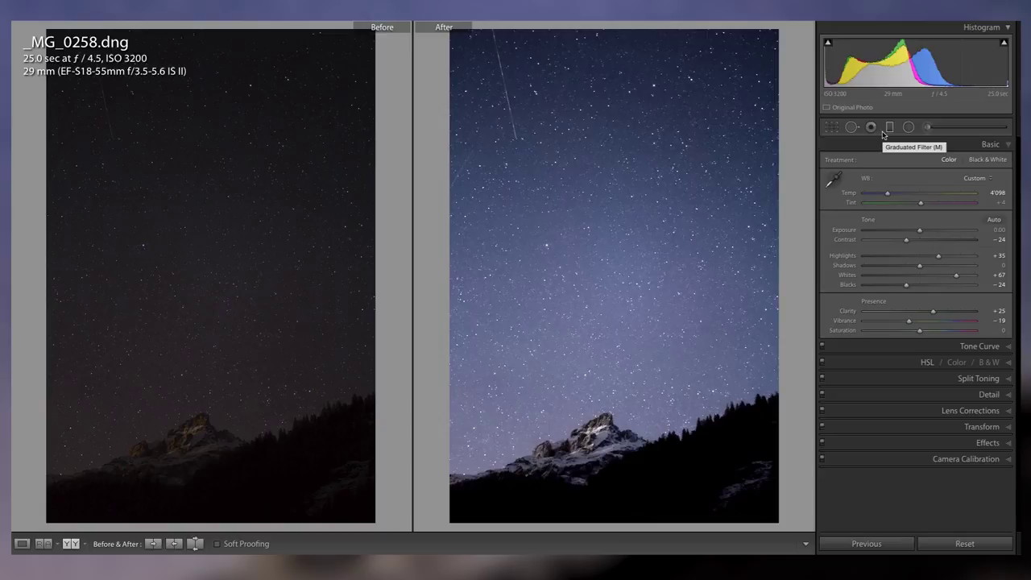
# Return to the single view and draw a graduated filter across the sky just above the peak.
pyautogui.press('y')
pyautogui.click(889, 128)
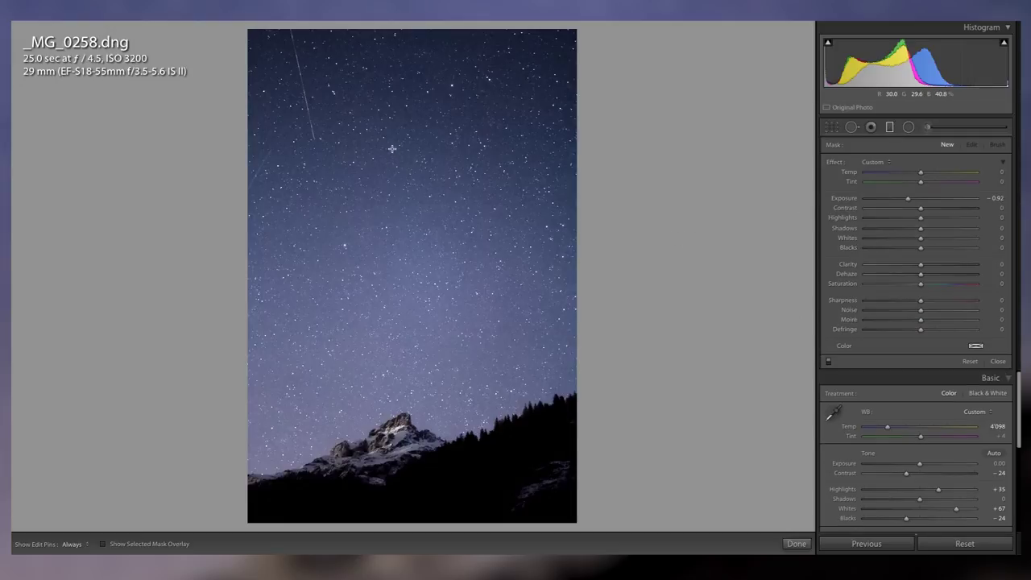
pyautogui.moveTo(394, 153); pyautogui.dragTo(387, 281)
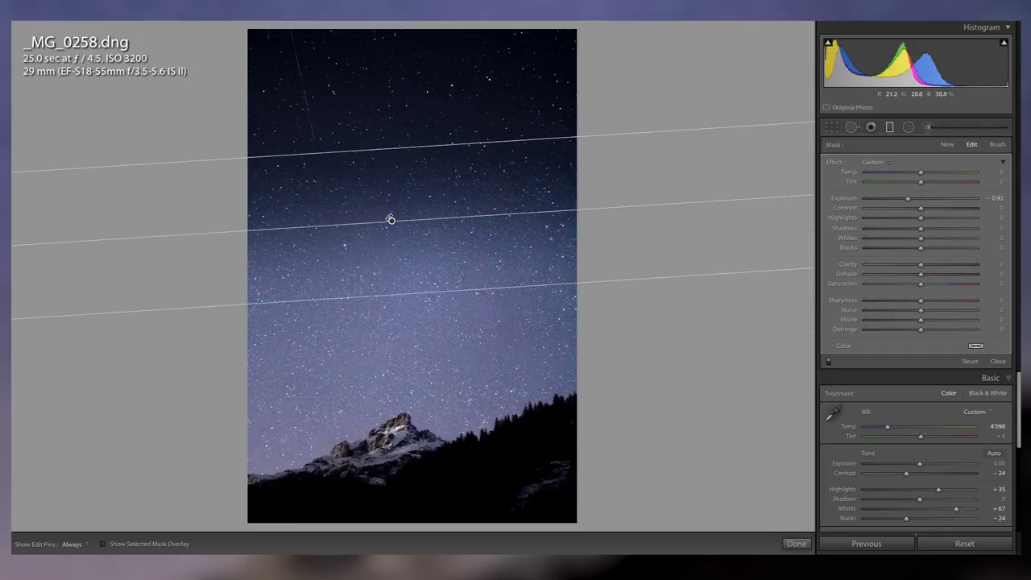
pyautogui.moveTo(389, 219); pyautogui.dragTo(427, 429)
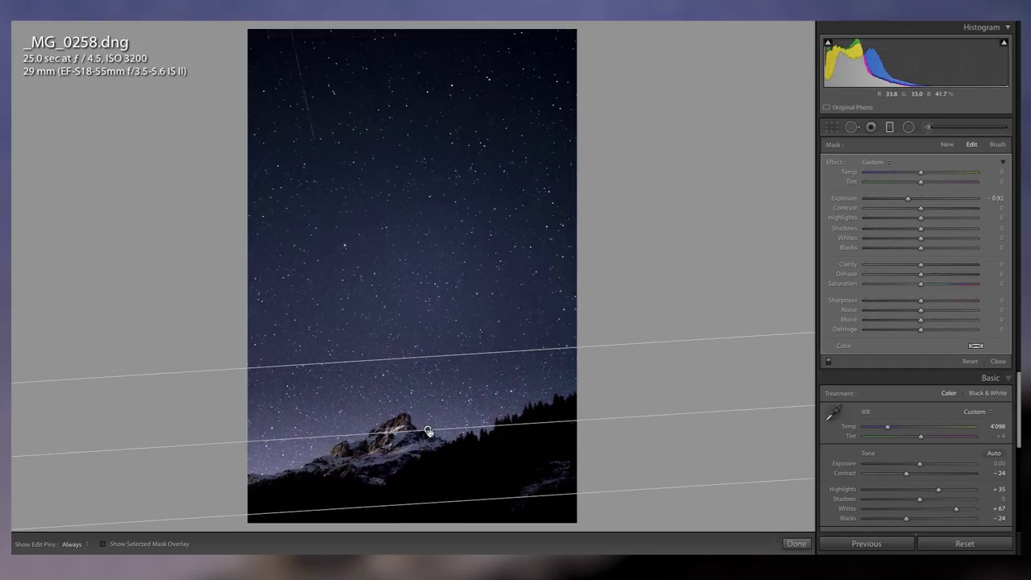
pyautogui.moveTo(449, 495)
pyautogui.mouseDown()
pyautogui.moveTo(444, 456)
pyautogui.moveTo(447, 476)
pyautogui.mouseUp()
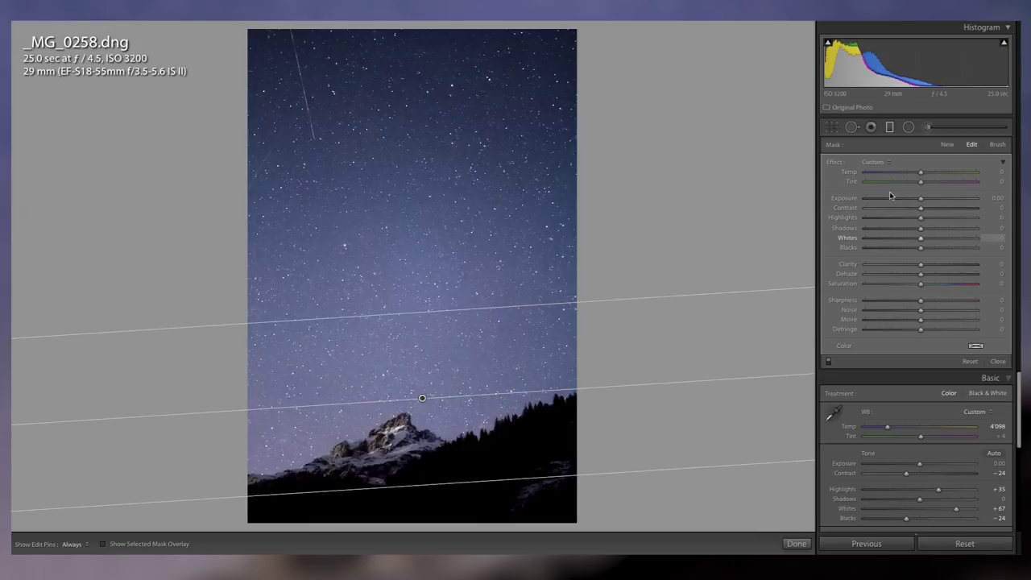
# Give the sky filter Exposure −0.92, Contrast 22, Highlights −26, Shadows −16, Whites 51, Blacks −30.
pyautogui.moveTo(921, 198)
pyautogui.mouseDown()
pyautogui.moveTo(847, 208)
pyautogui.moveTo(977, 211)
pyautogui.moveTo(919, 211)
pyautogui.moveTo(948, 214)
pyautogui.moveTo(934, 213)
pyautogui.mouseUp()
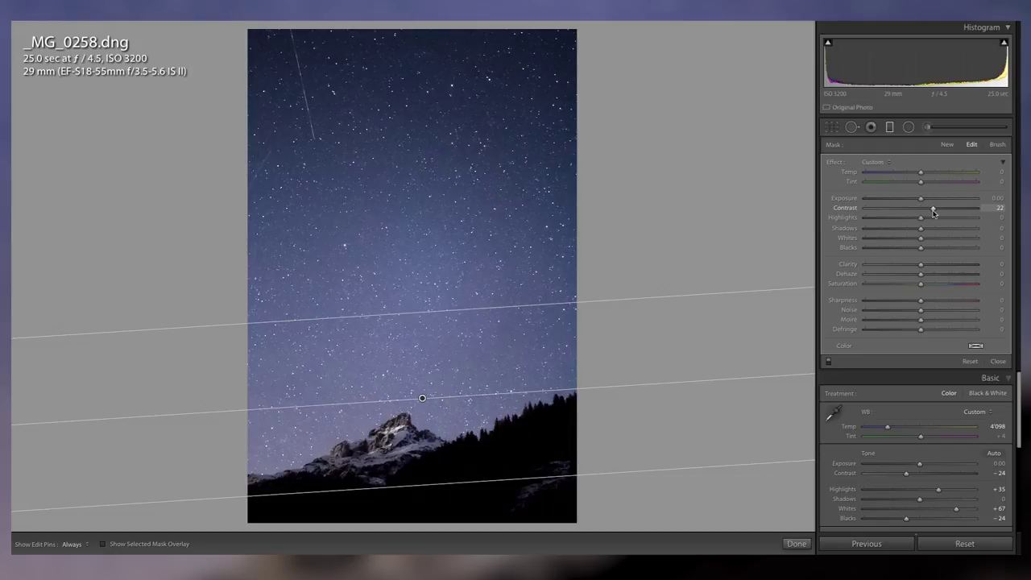
pyautogui.moveTo(920, 249); pyautogui.dragTo(954, 239)
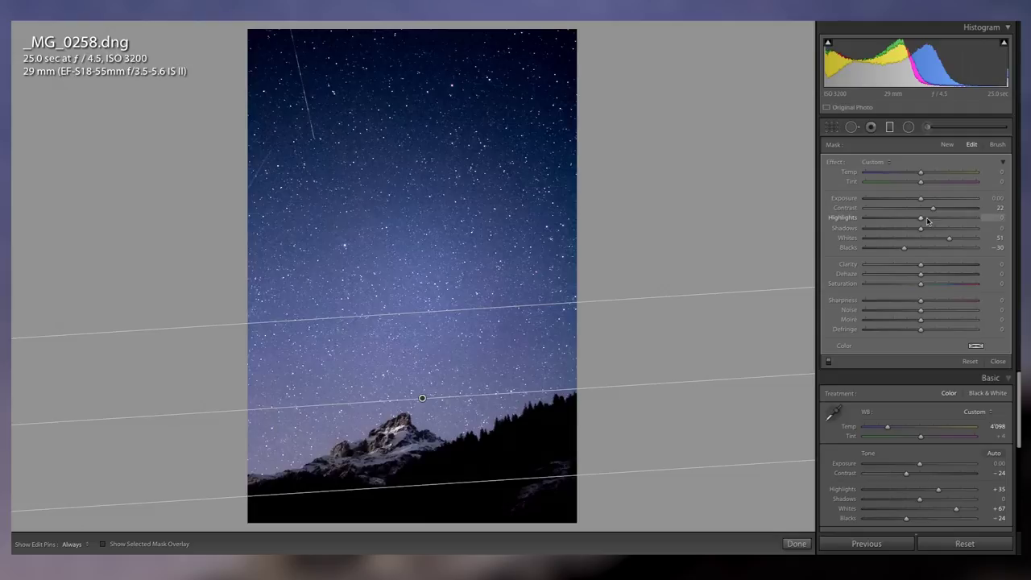
pyautogui.moveTo(921, 218); pyautogui.dragTo(905, 218)
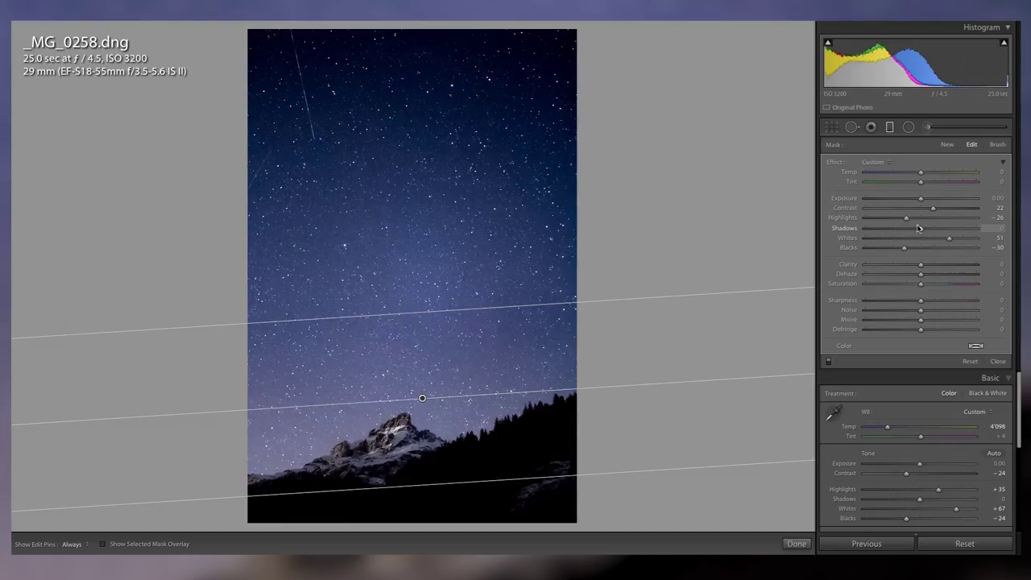
pyautogui.moveTo(918, 230)
pyautogui.mouseDown()
pyautogui.moveTo(874, 229)
pyautogui.moveTo(935, 230)
pyautogui.moveTo(910, 232)
pyautogui.mouseUp()
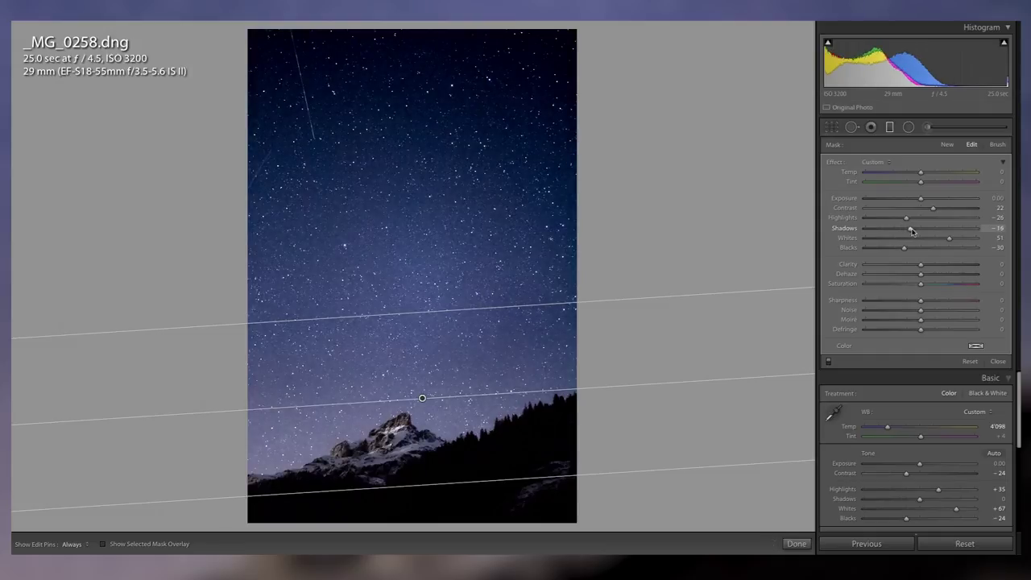
# Inspect the stars at full size and toggle the filter effect off and on to compare.
pyautogui.click(889, 127)
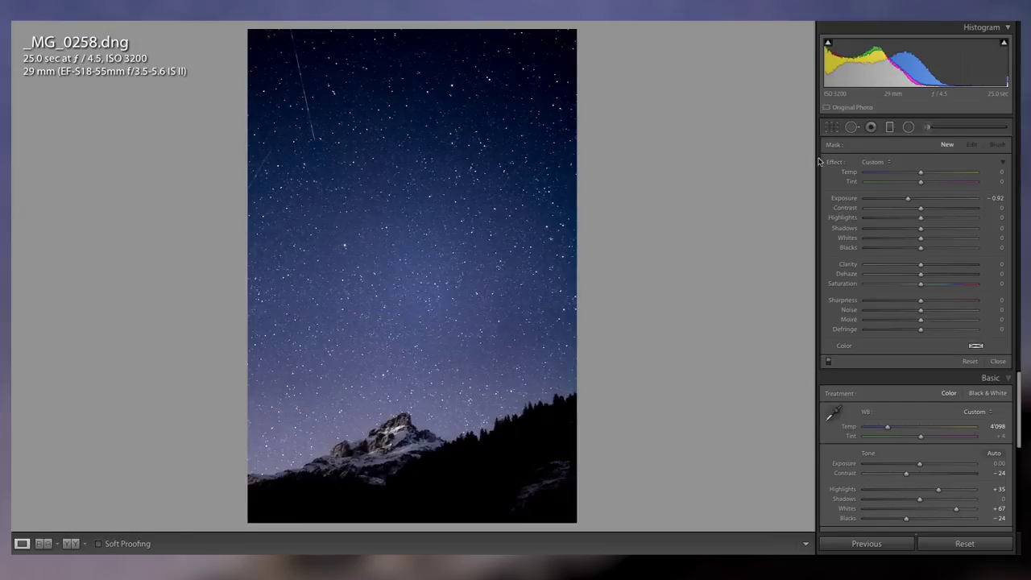
pyautogui.press('z')
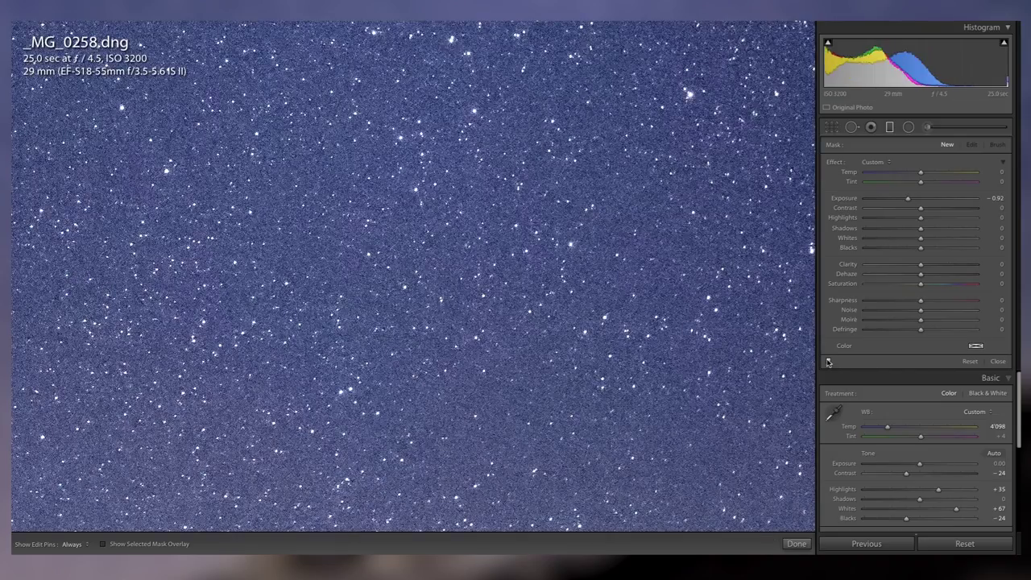
pyautogui.press('z')
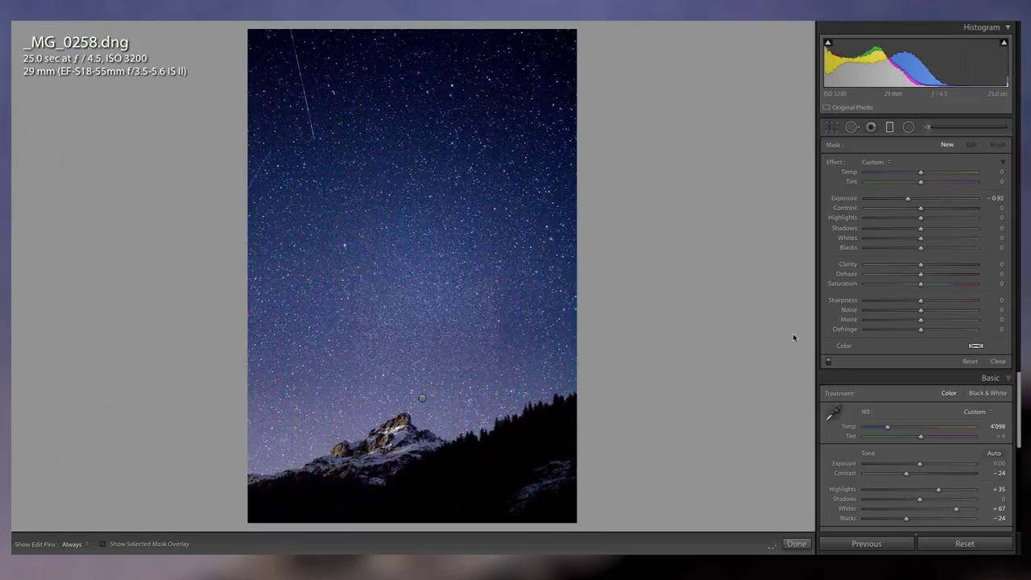
pyautogui.click(829, 362)
pyautogui.click(829, 363)
pyautogui.click(829, 363)
pyautogui.click(828, 362)
# Draw a horizontal gradient across the upper sky with Exposure +0.50, then compare it switched off.
pyautogui.click(890, 128)
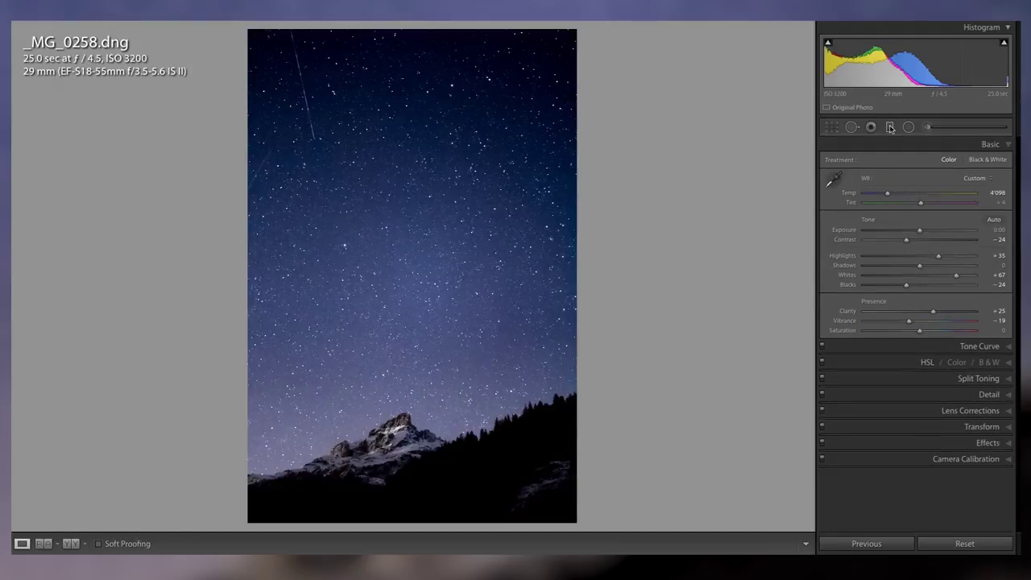
pyautogui.click(372, 42)
pyautogui.moveTo(373, 129); pyautogui.dragTo(474, 234)
pyautogui.moveTo(908, 198); pyautogui.dragTo(928, 201)
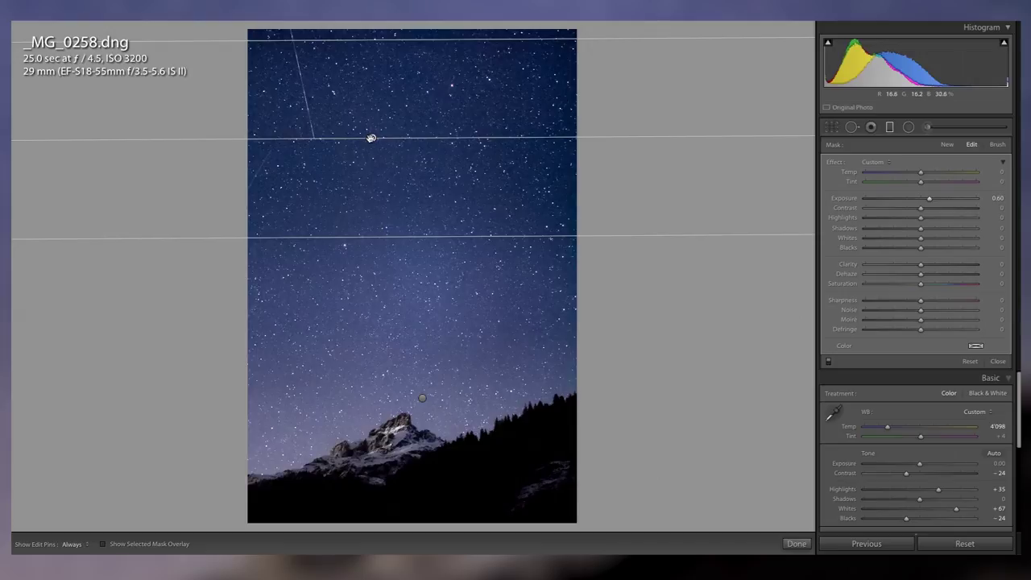
pyautogui.moveTo(371, 138); pyautogui.dragTo(375, 160)
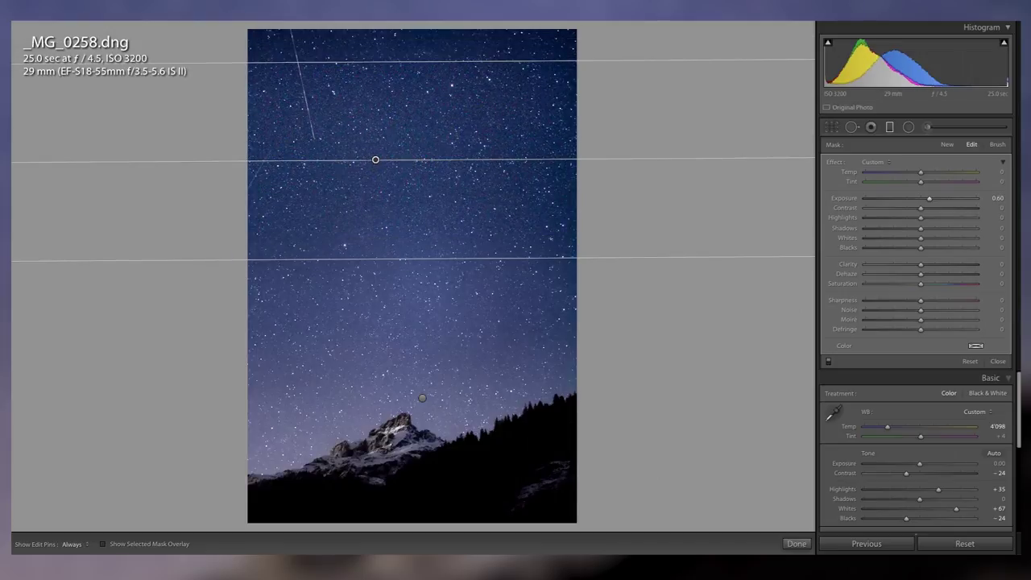
pyautogui.moveTo(932, 201); pyautogui.dragTo(928, 202)
pyautogui.click(829, 363)
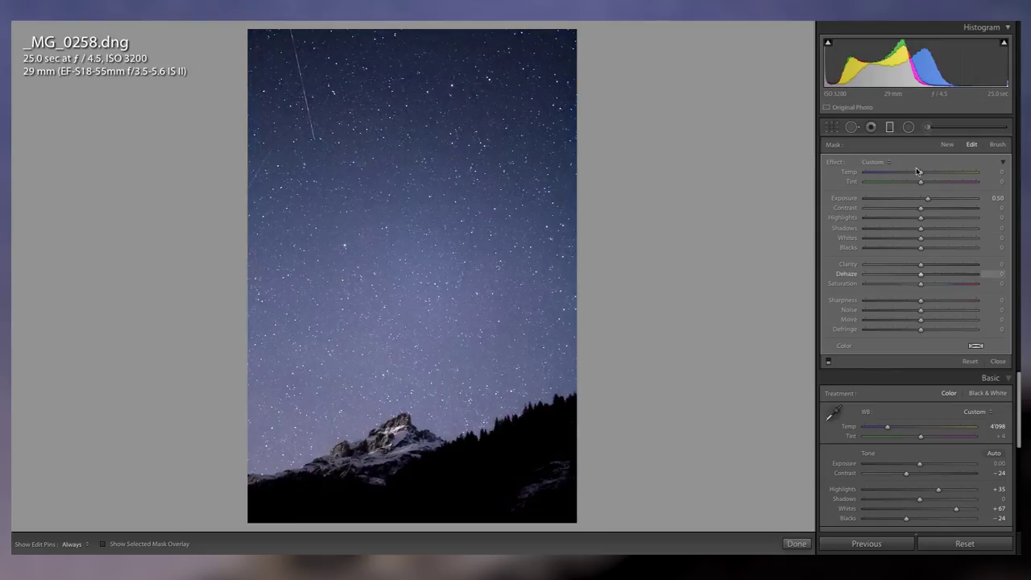
pyautogui.click(889, 127)
pyautogui.click(460, 323)
pyautogui.moveTo(459, 322); pyautogui.dragTo(411, 148)
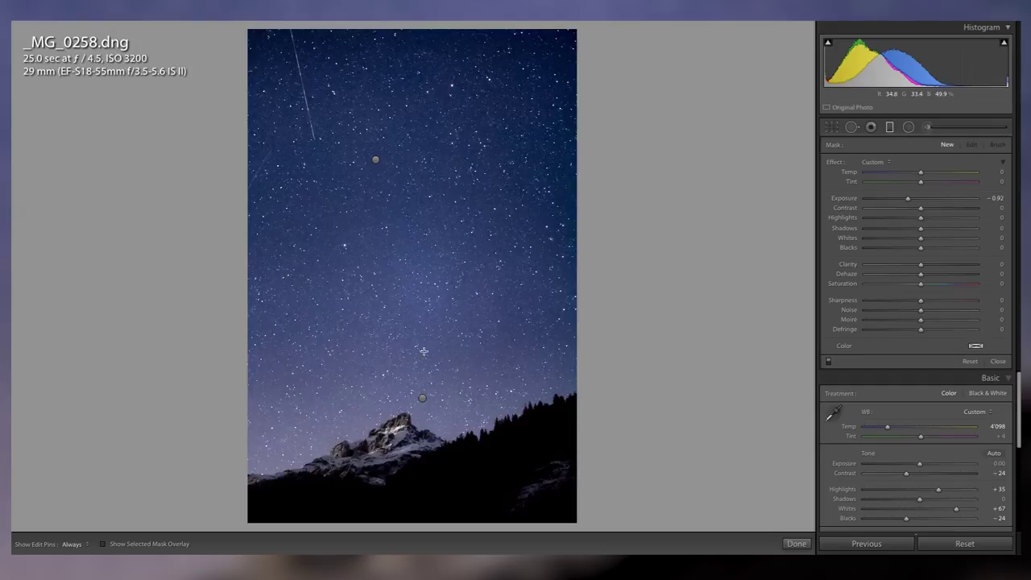
# Select the lower sky filter and raise its Clarity, settling around 63 after a 1:1 check.
pyautogui.click(422, 397)
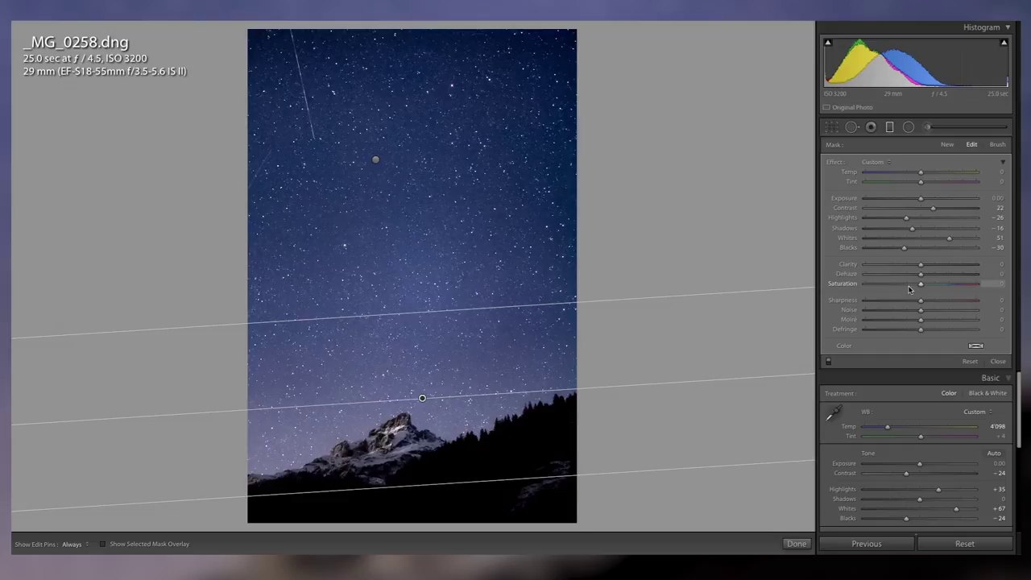
pyautogui.moveTo(945, 269); pyautogui.dragTo(941, 270)
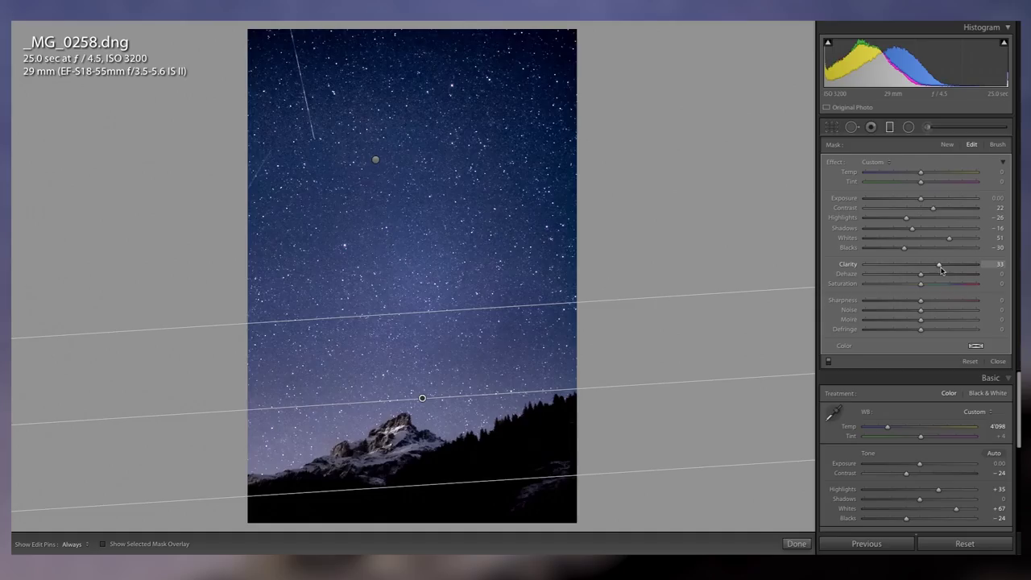
pyautogui.moveTo(941, 265); pyautogui.dragTo(987, 265)
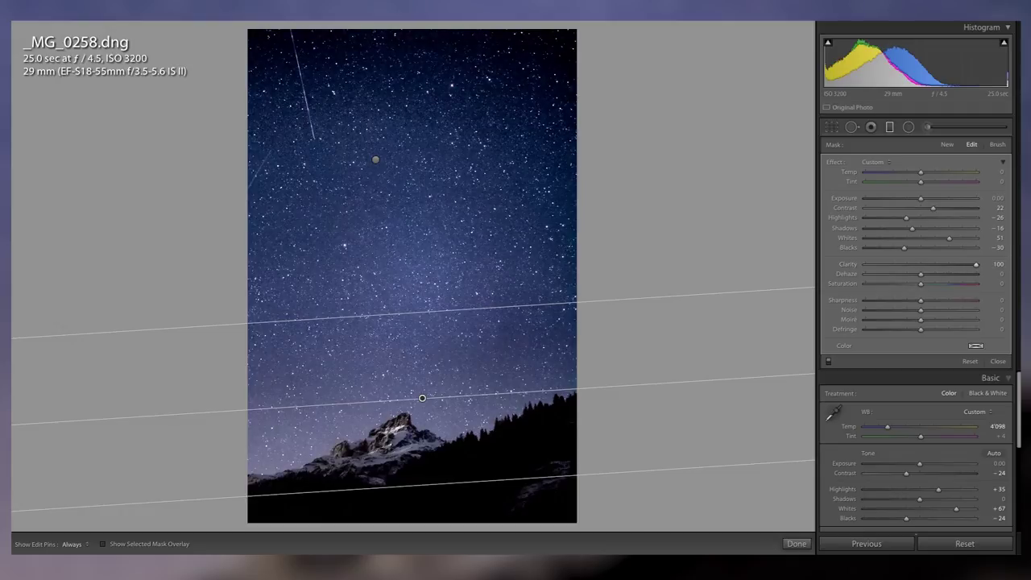
pyautogui.click(472, 255)
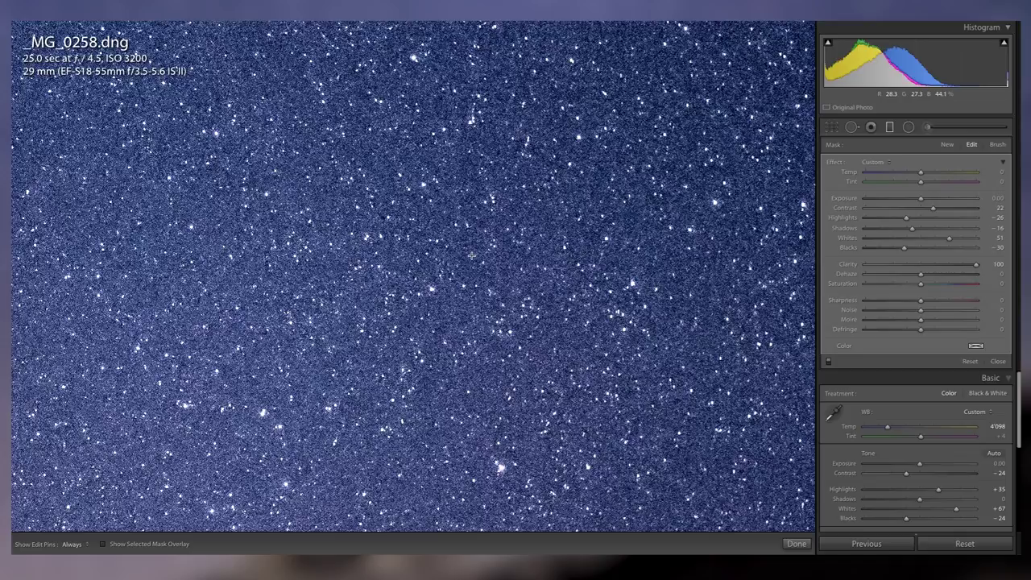
pyautogui.click(945, 270)
pyautogui.moveTo(949, 269); pyautogui.dragTo(956, 266)
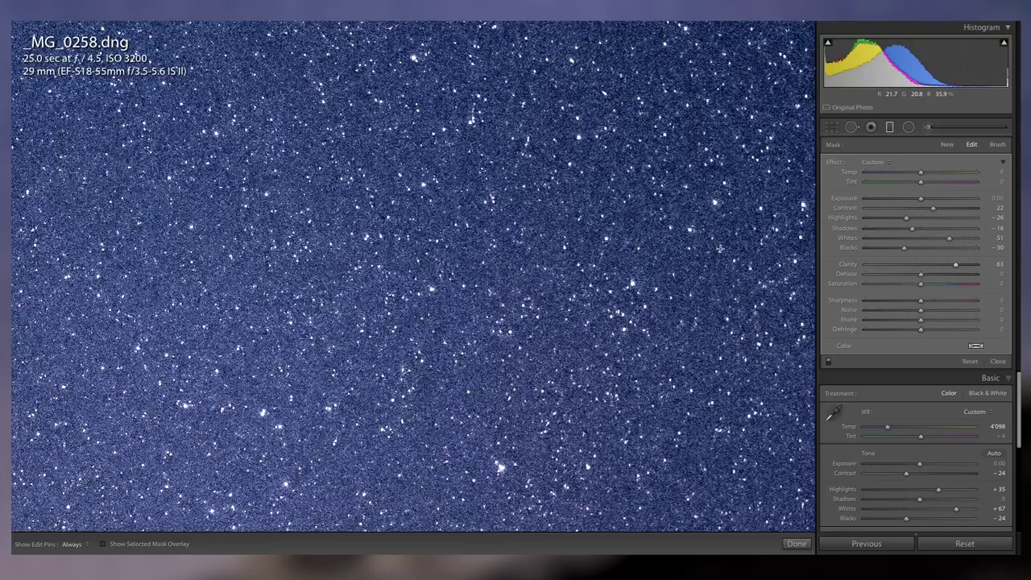
pyautogui.click(890, 129)
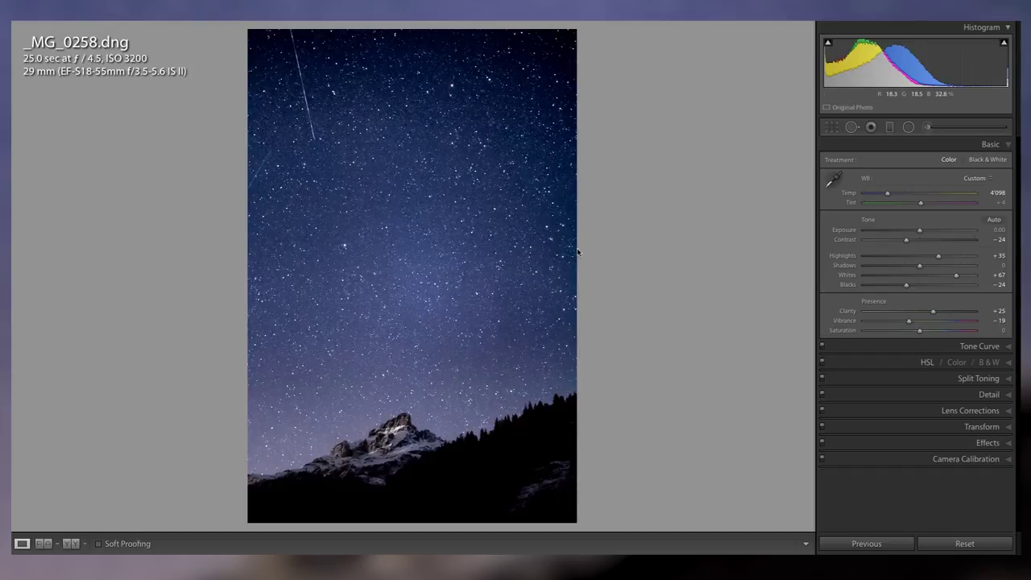
# Draw a gradient down from the top of the sky with a gentler Exposure of +0.24.
pyautogui.click(478, 274)
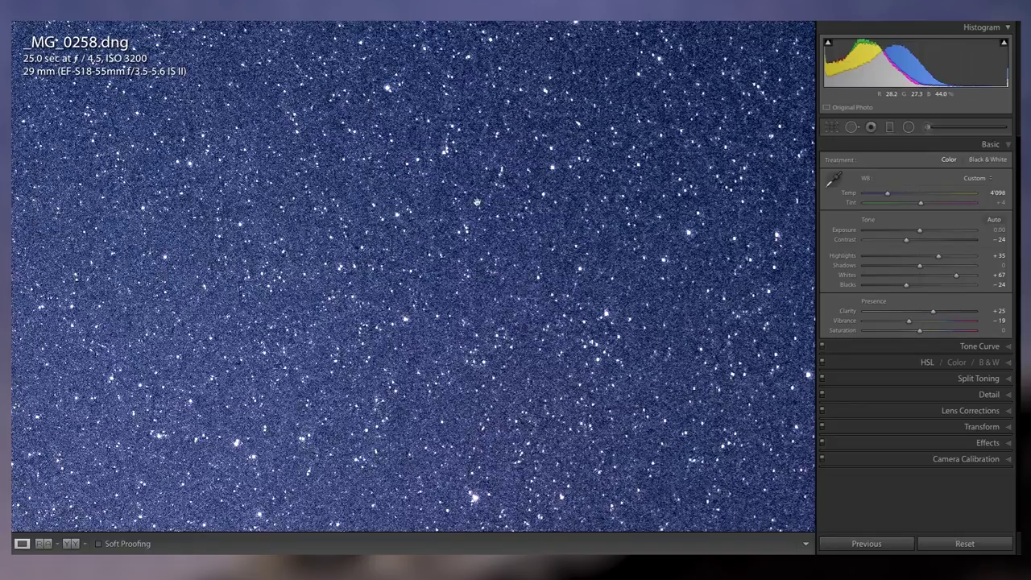
pyautogui.click(497, 219)
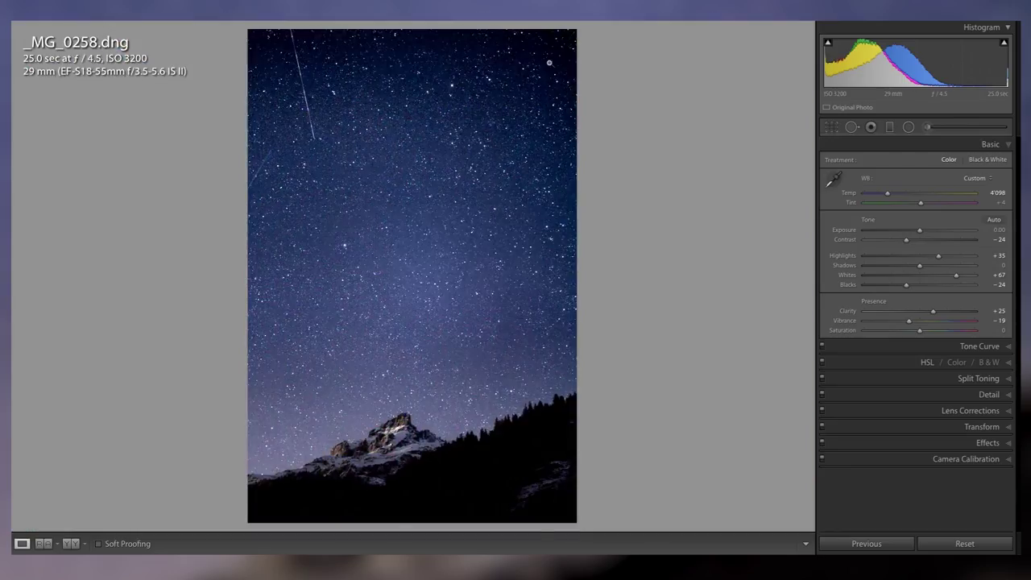
pyautogui.click(870, 128)
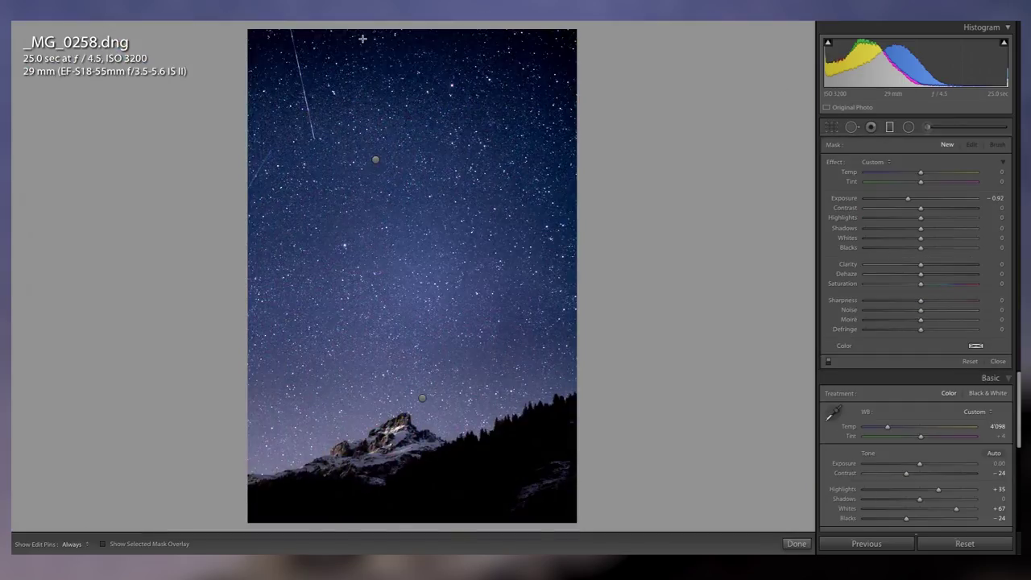
pyautogui.moveTo(362, 37); pyautogui.dragTo(361, 136)
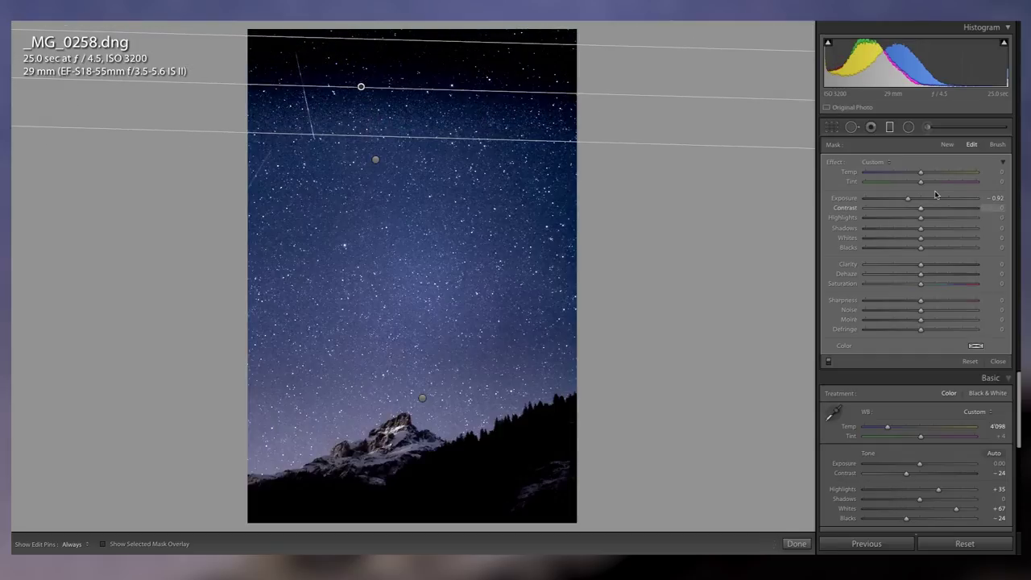
pyautogui.moveTo(931, 199); pyautogui.dragTo(928, 200)
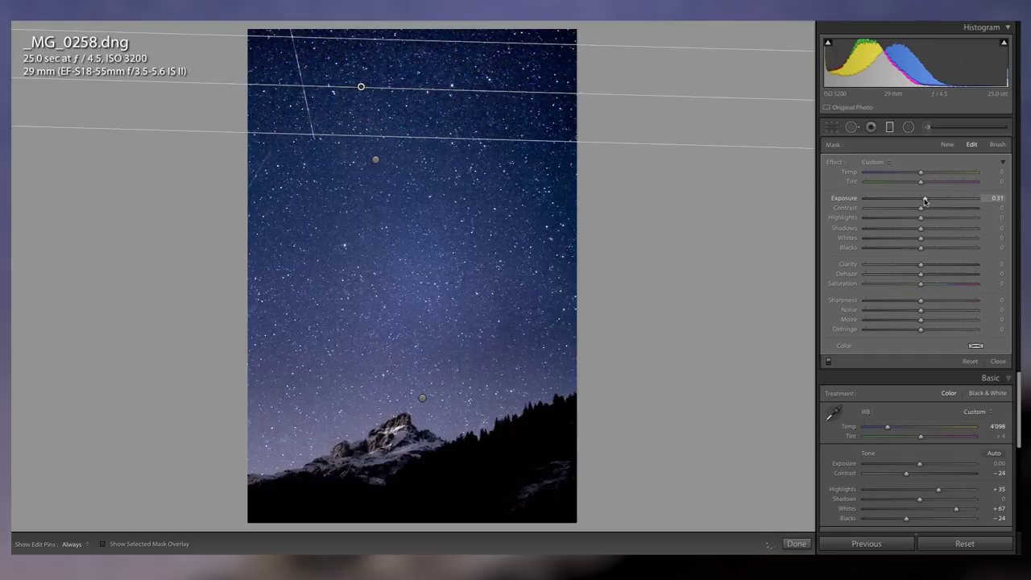
pyautogui.moveTo(924, 201); pyautogui.dragTo(925, 201)
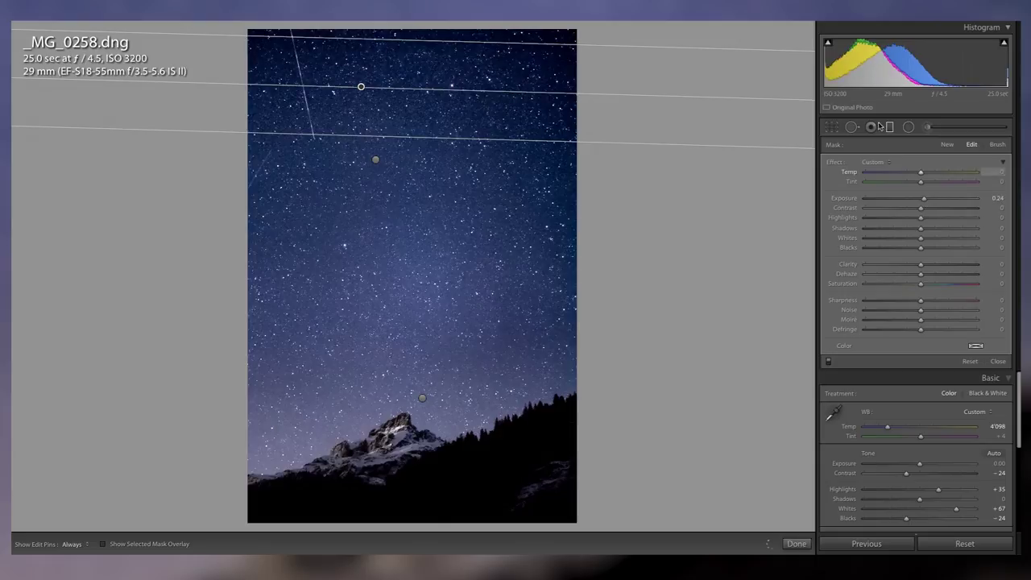
pyautogui.click(888, 127)
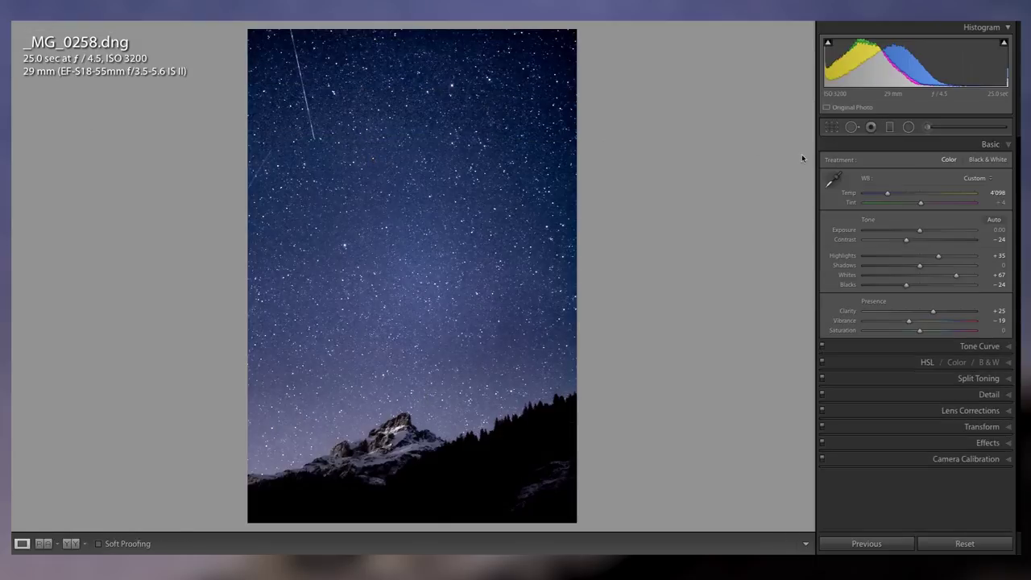
# Draw a new graduated filter up from the base over the snowy mountain peak.
pyautogui.click(931, 128)
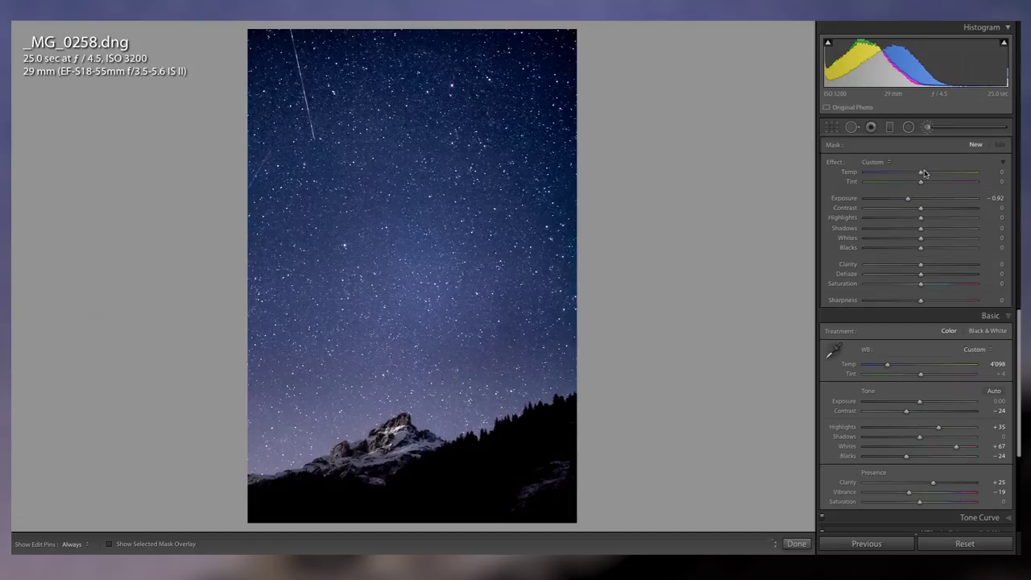
pyautogui.press('z')
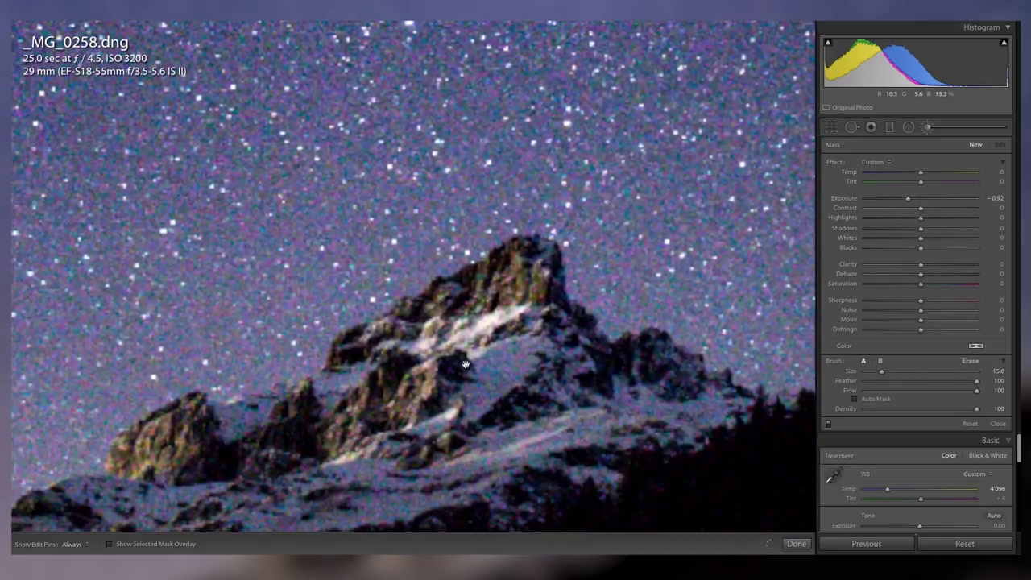
pyautogui.press('z')
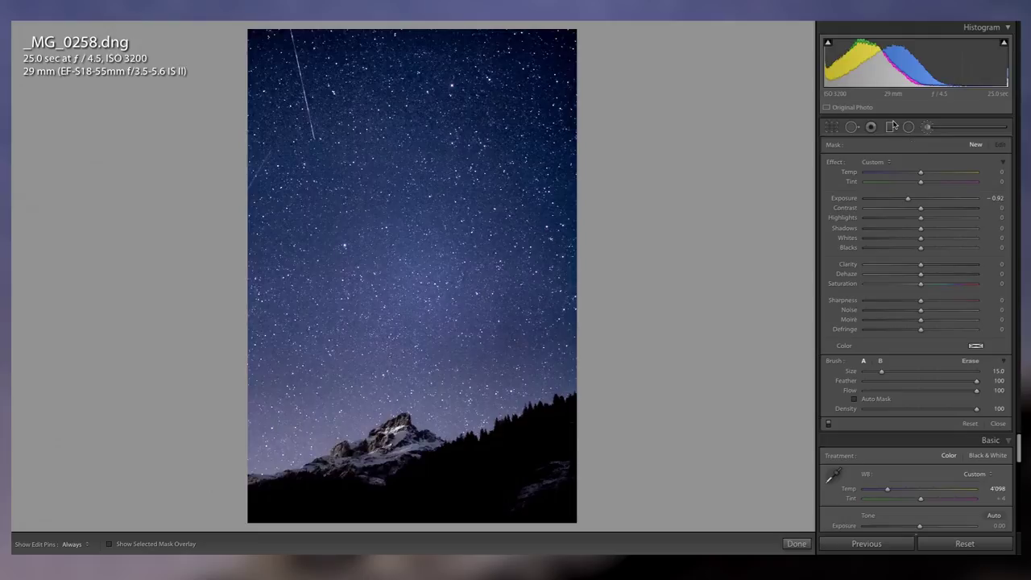
pyautogui.click(891, 128)
pyautogui.moveTo(375, 459); pyautogui.dragTo(367, 351)
pyautogui.moveTo(370, 408); pyautogui.dragTo(376, 430)
# Reset the gradient's exposure, tint it warm yellow with Temp 10 and Tint -15, and fit it over the peak.
pyautogui.doubleClick(852, 199)
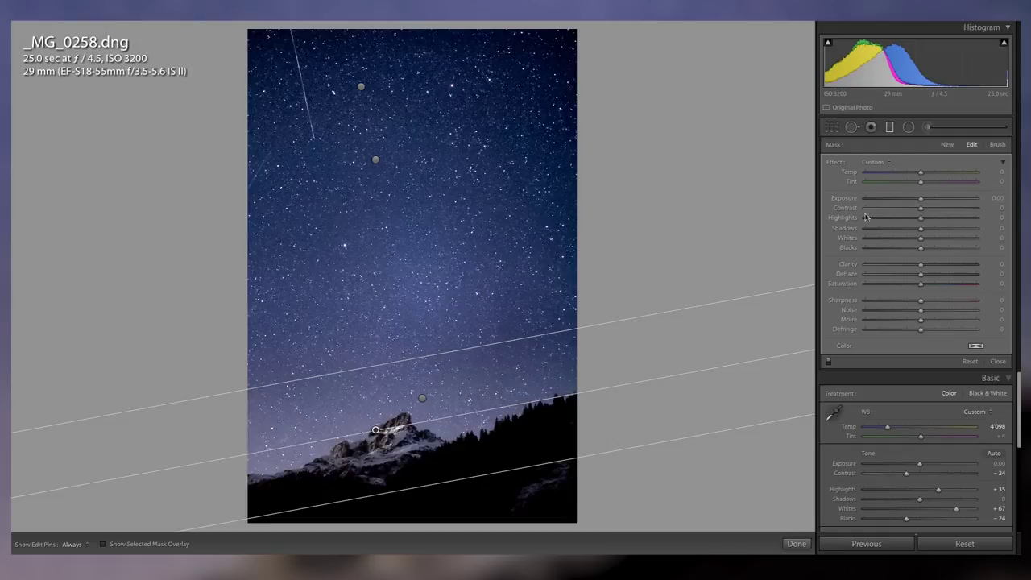
pyautogui.click(977, 347)
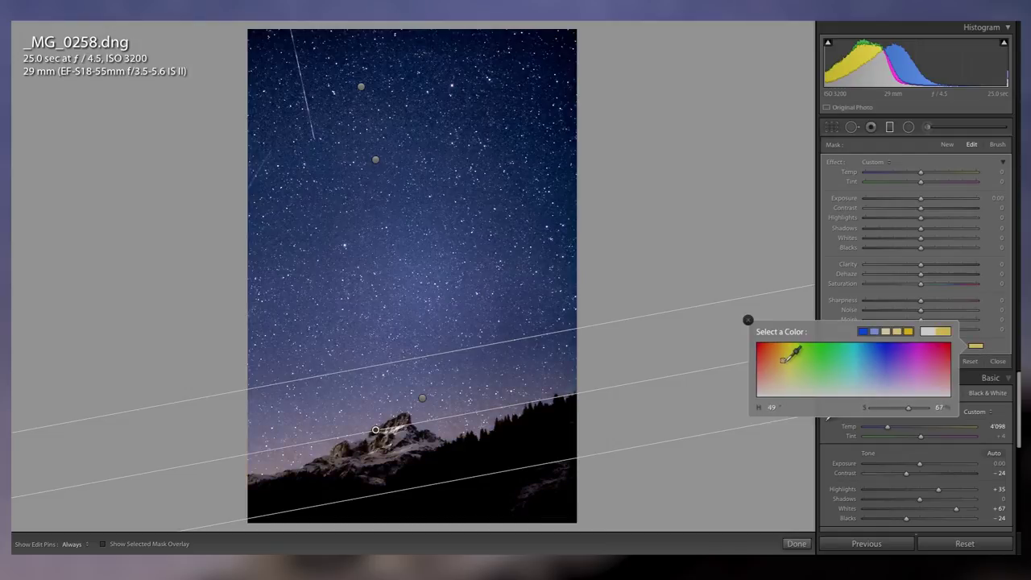
pyautogui.click(375, 431)
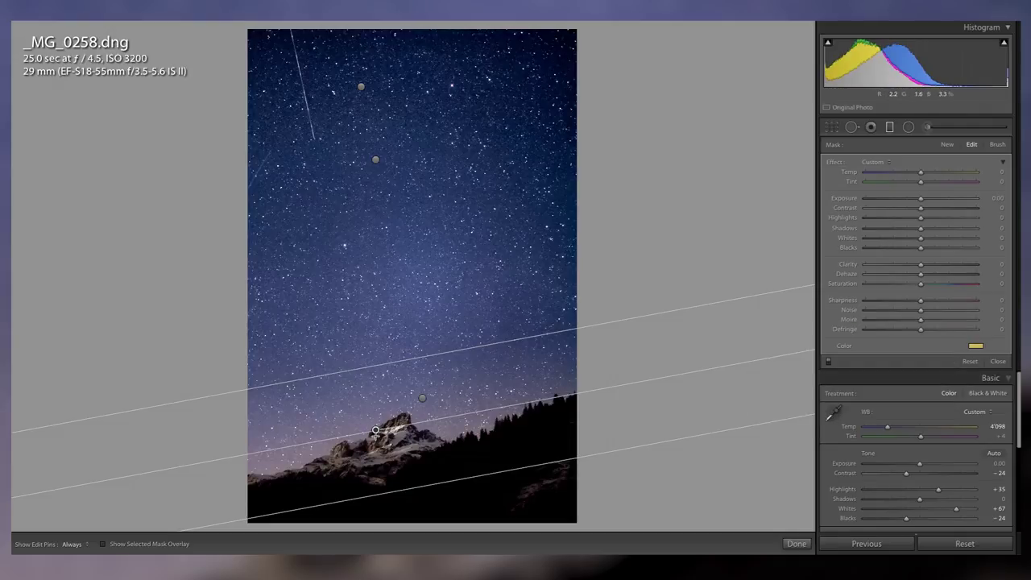
pyautogui.moveTo(376, 431); pyautogui.dragTo(407, 479)
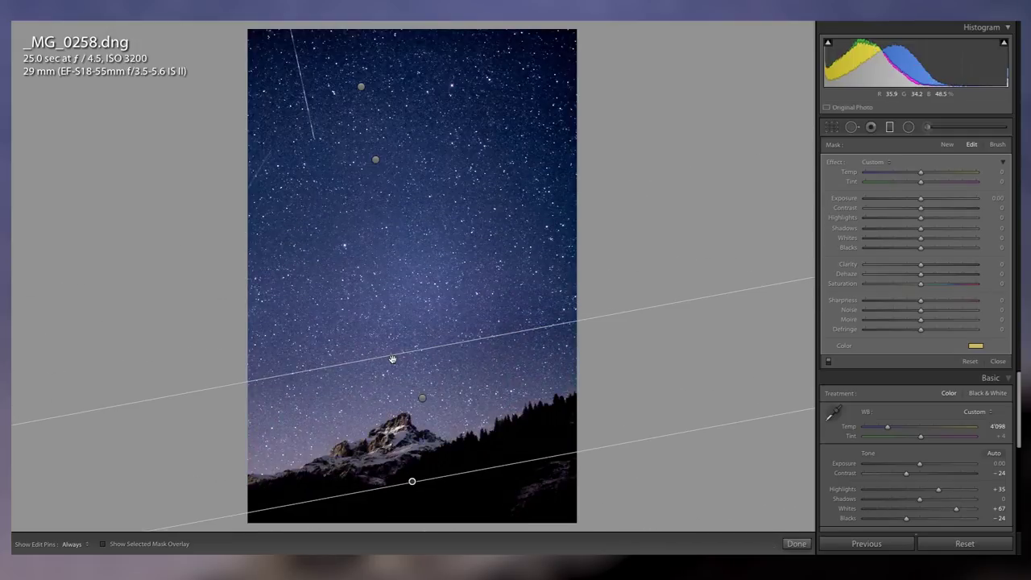
pyautogui.moveTo(392, 356); pyautogui.dragTo(352, 242)
pyautogui.moveTo(404, 440); pyautogui.dragTo(401, 424)
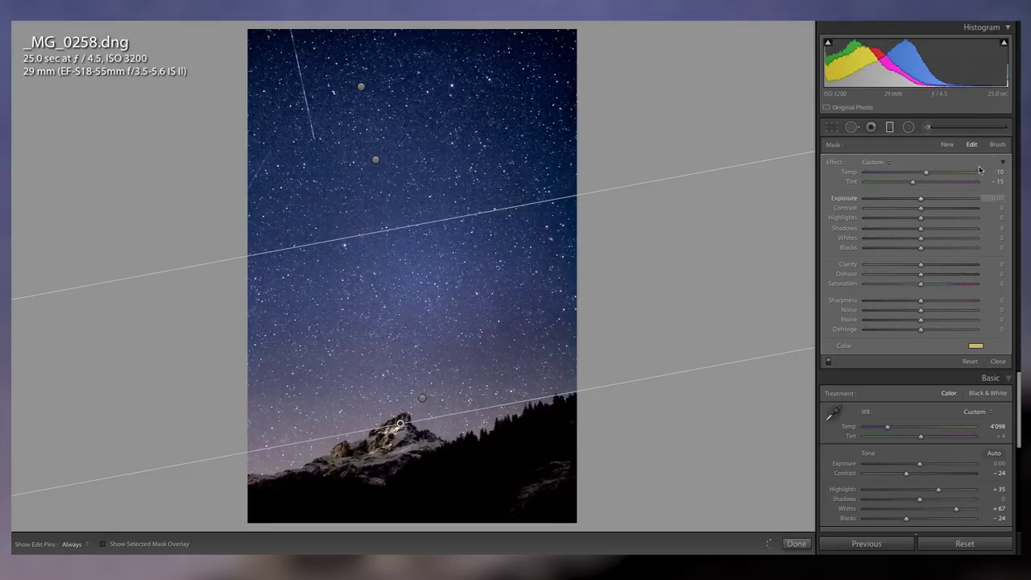
# Close the mountain graduated filter and show the Before/After side-by-side view.
pyautogui.click(891, 127)
pyautogui.press('y')
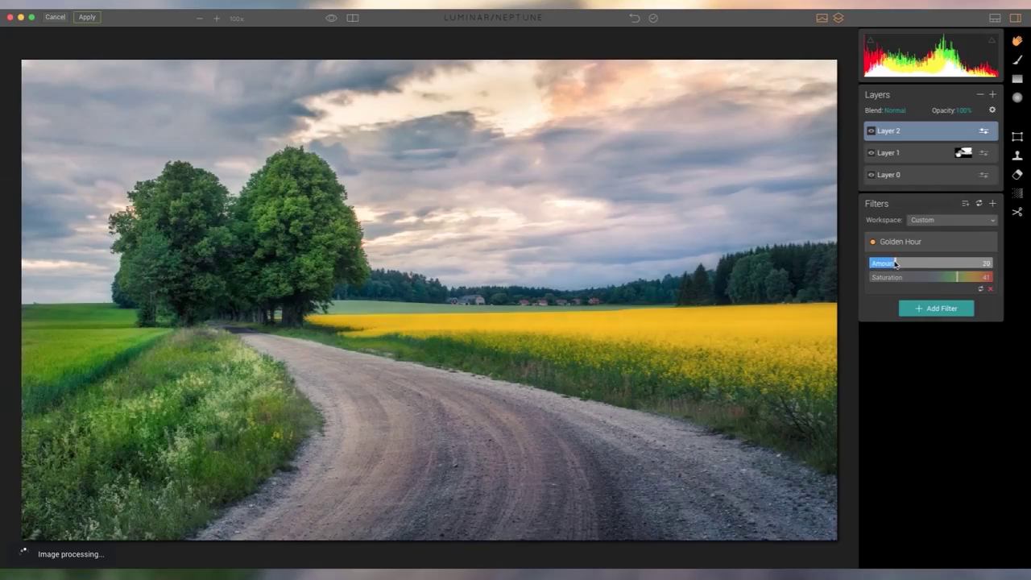
# Set Golden Hour Amount to 32, add Accent - AI Filter at Boost 24, then start a Layer 2 gradient mask.
pyautogui.moveTo(896, 264); pyautogui.dragTo(907, 264)
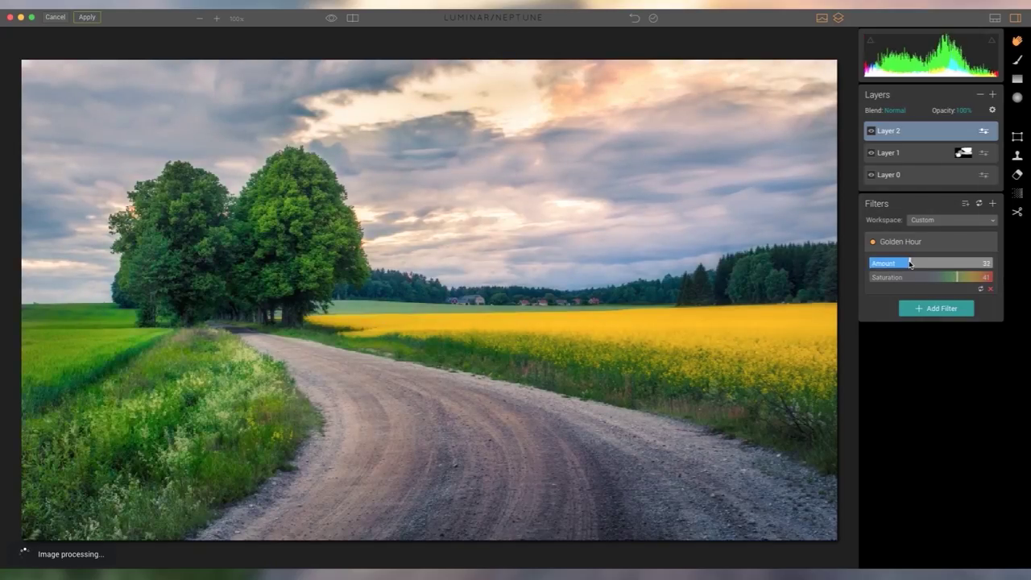
pyautogui.click(936, 308)
pyautogui.write('ACCE')
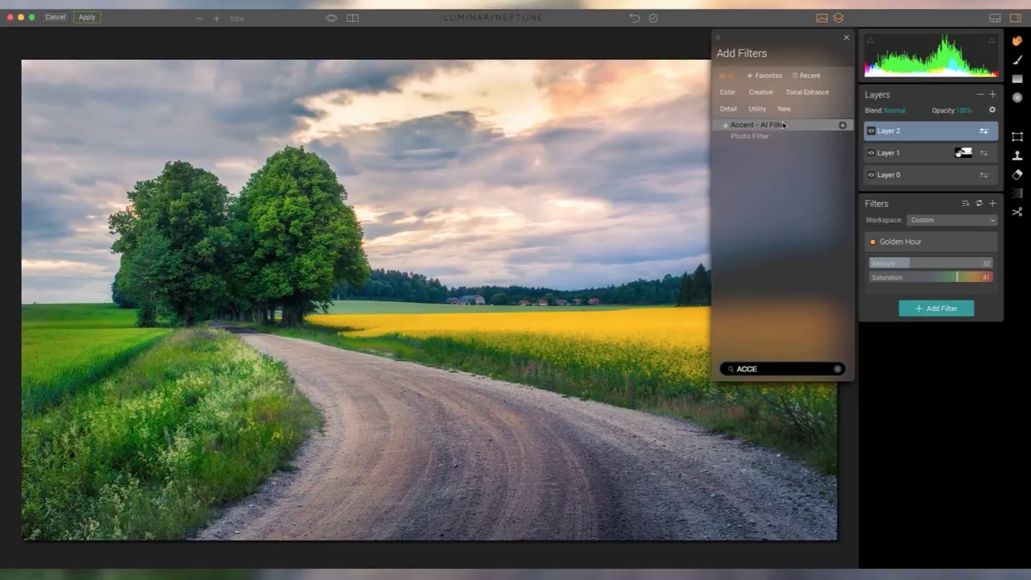
pyautogui.click(783, 126)
pyautogui.moveTo(903, 330); pyautogui.dragTo(906, 330)
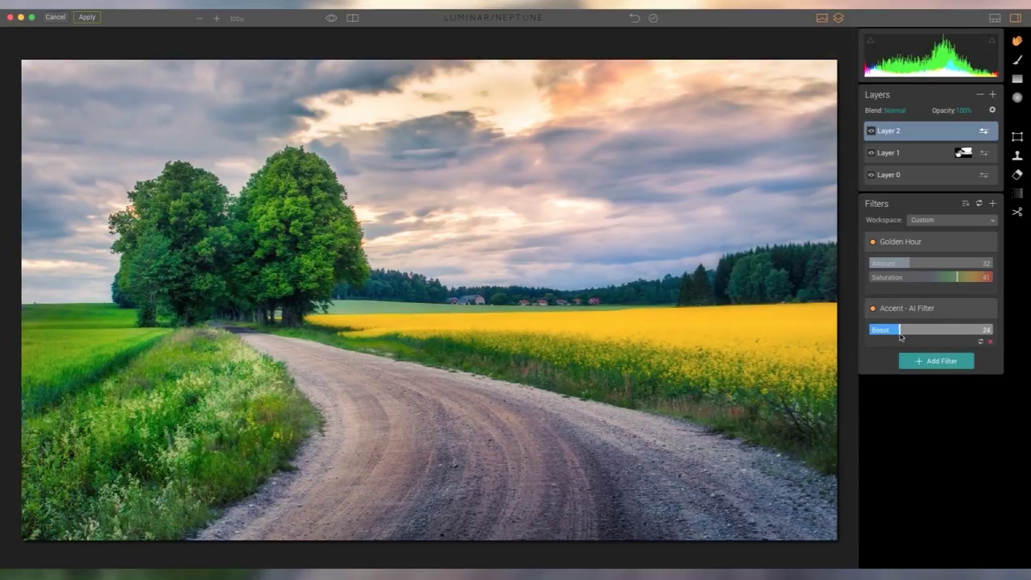
pyautogui.click(1018, 79)
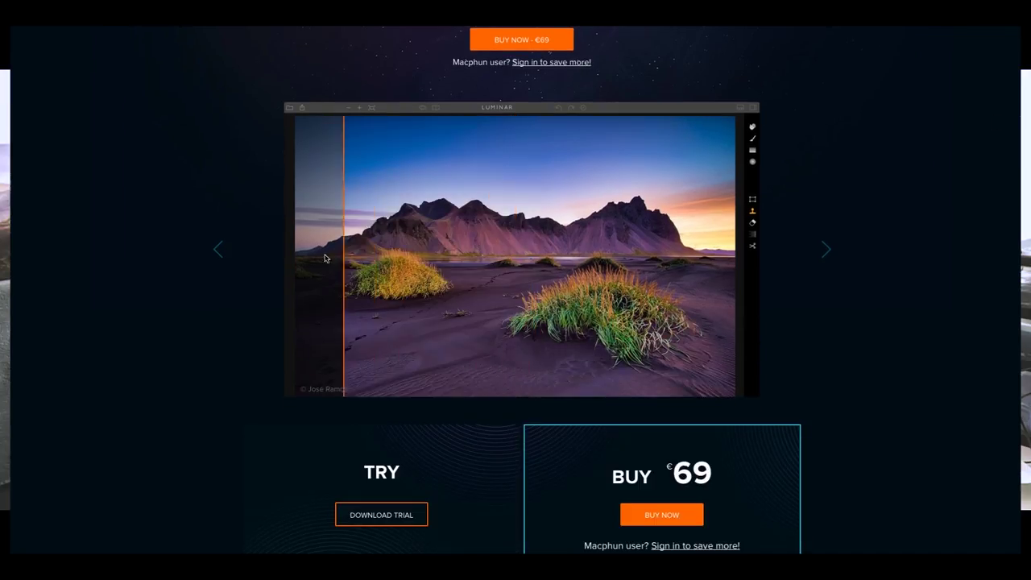
# Browse the Luminar site past the demo carousel and Advanced Masking to the full tools and features list.
pyautogui.click(827, 249)
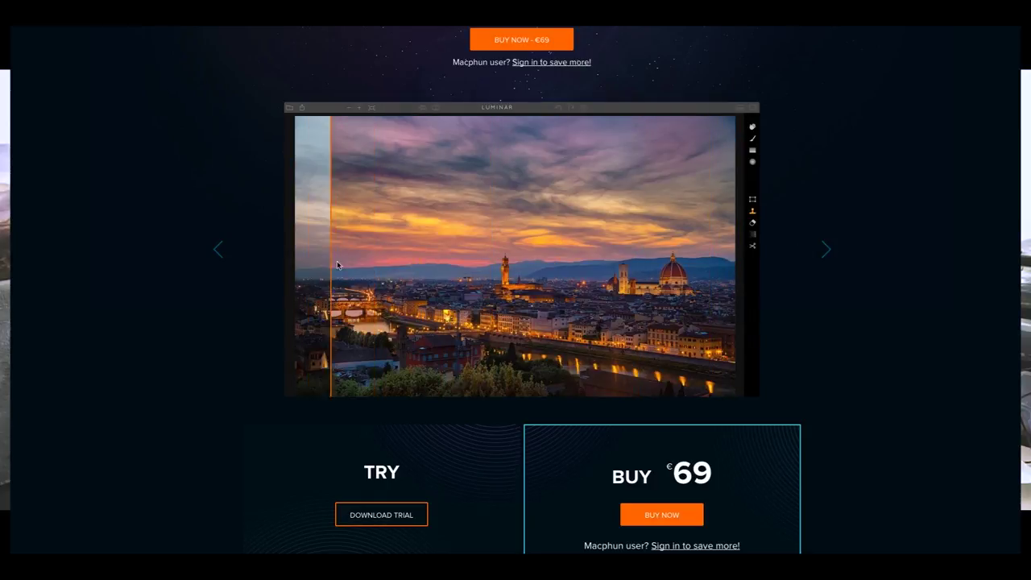
pyautogui.scroll(-10, 337, 266)
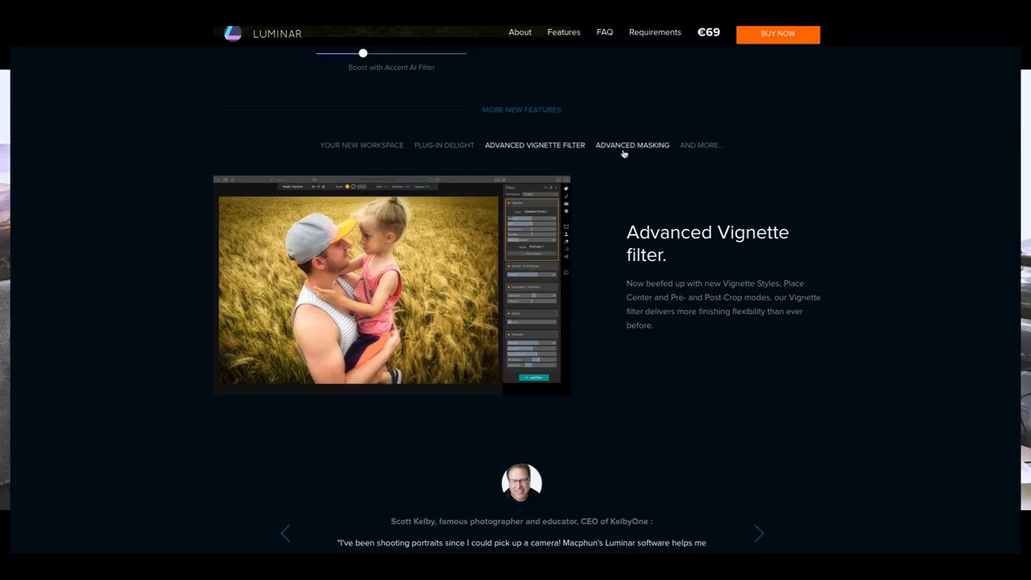
pyautogui.click(650, 149)
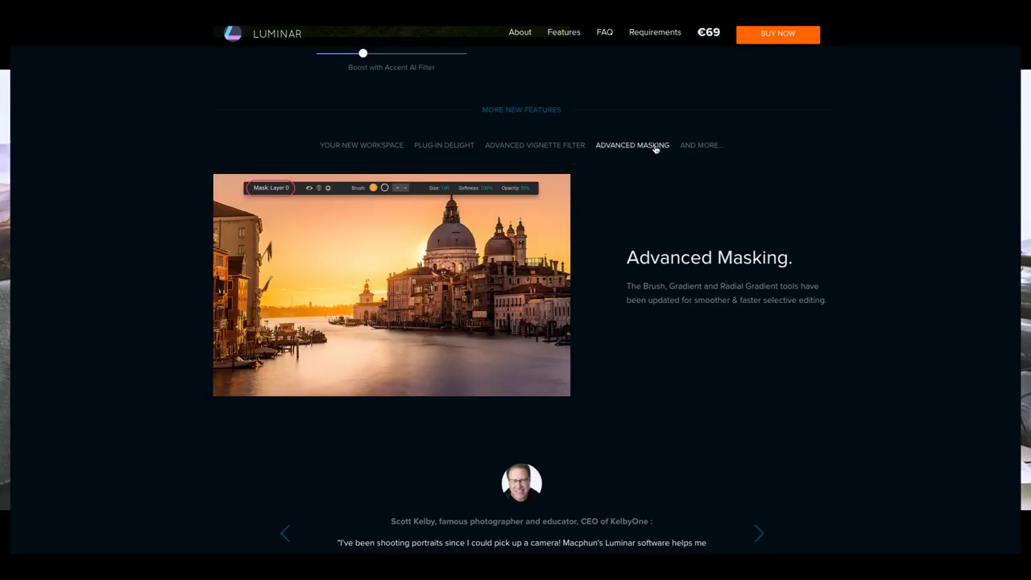
pyautogui.click(700, 146)
pyautogui.scroll(-5, 824, 375)
pyautogui.click(775, 477)
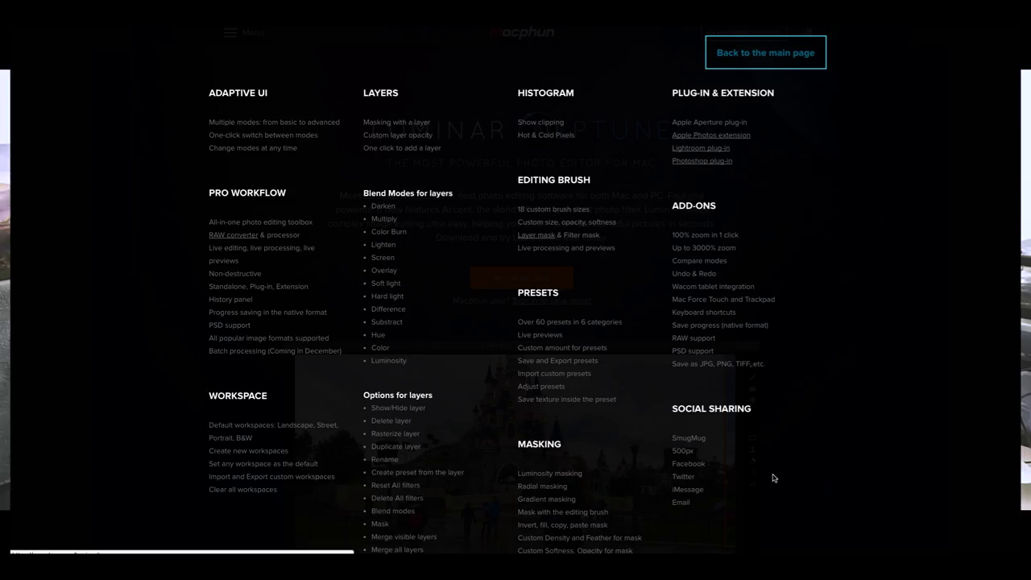
pyautogui.scroll(-4, 894, 310)
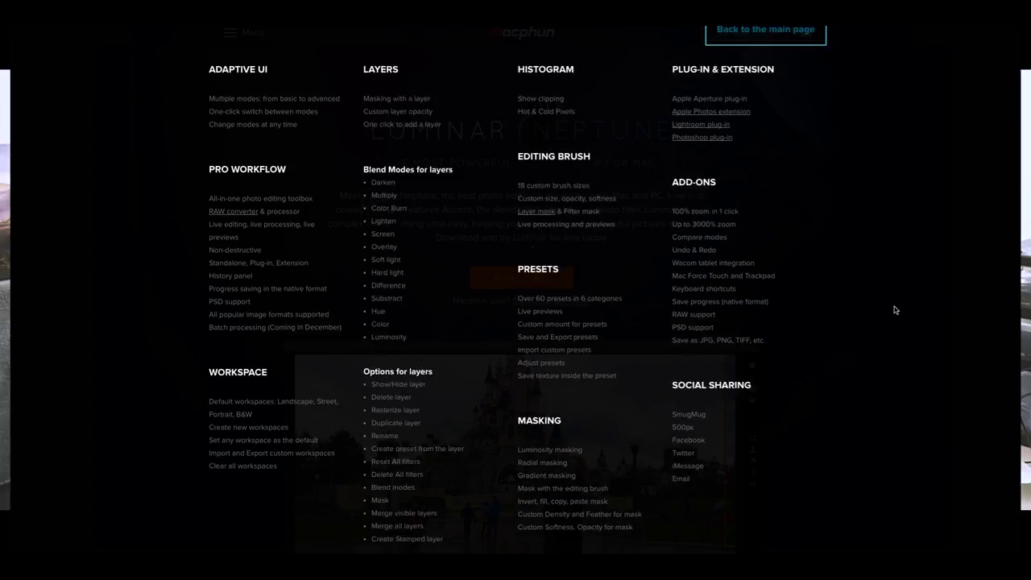